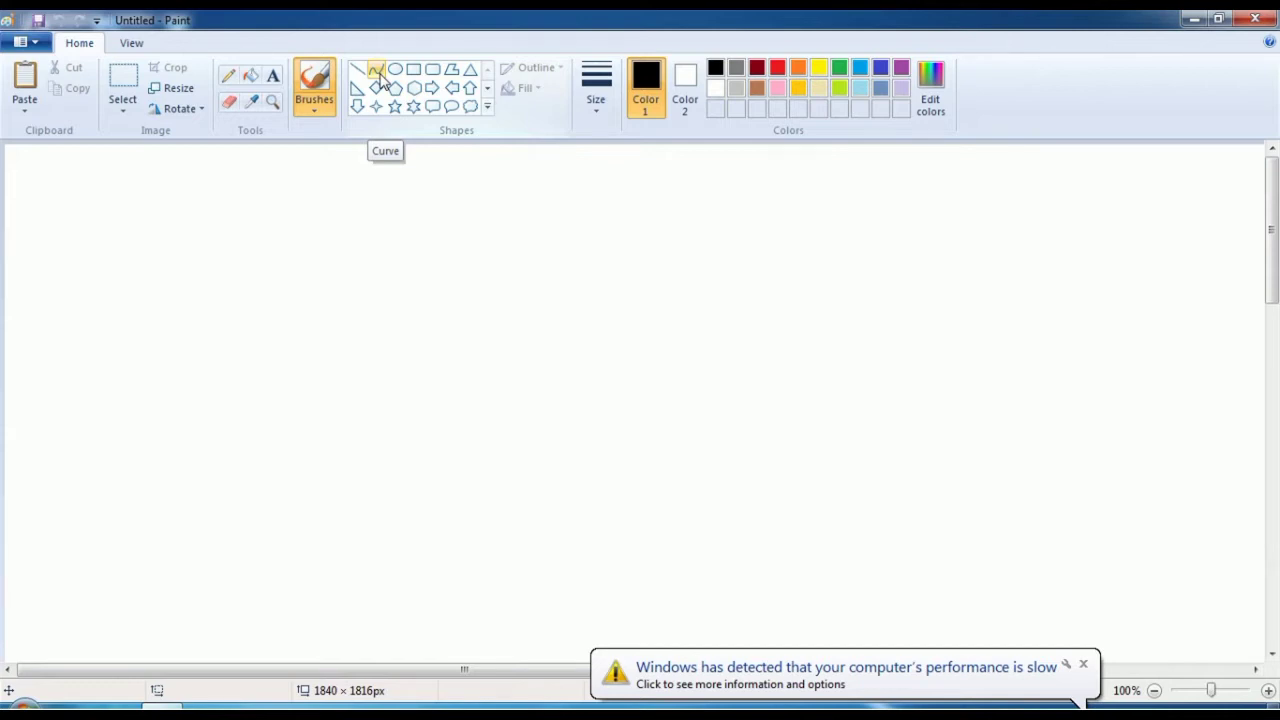
- Draw a black curve about 481 px wide with one dip near its right end and place it in the canvas's upper-left area
{"action": "left_click", "coordinate": [377, 73]}
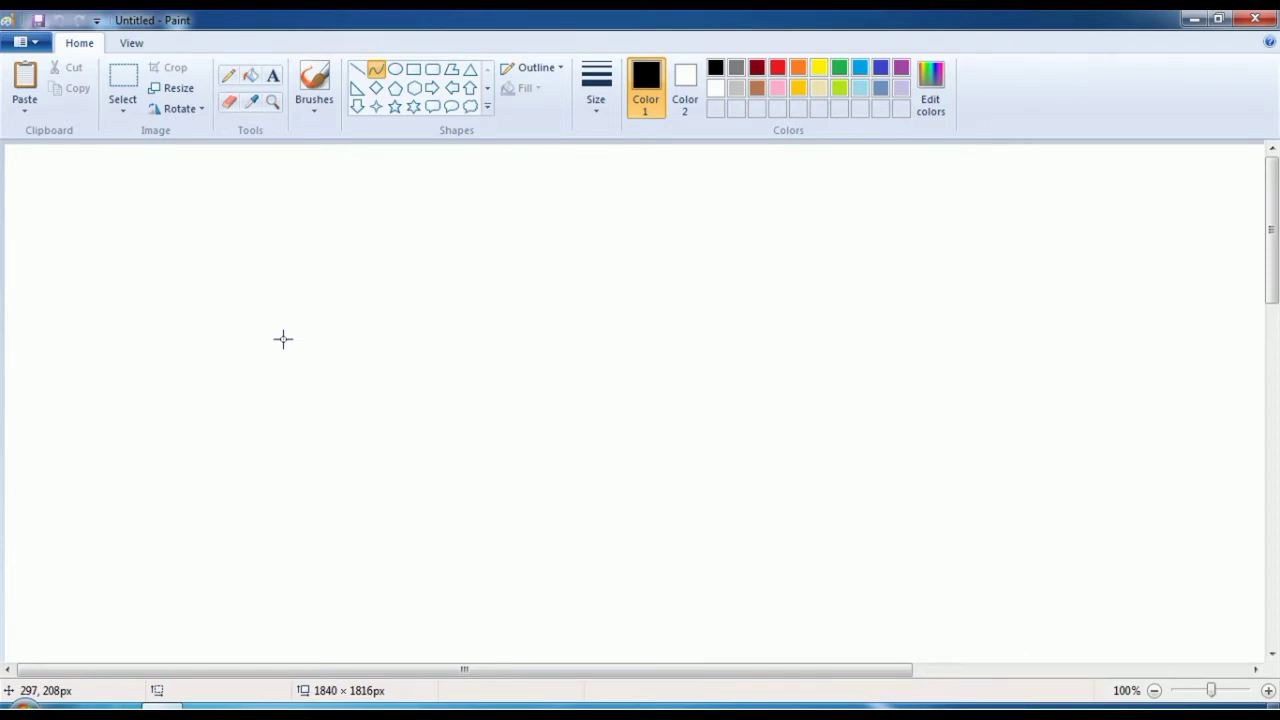
{"action": "left_click_drag", "start_coordinate": [283, 339], "coordinate": [733, 337]}
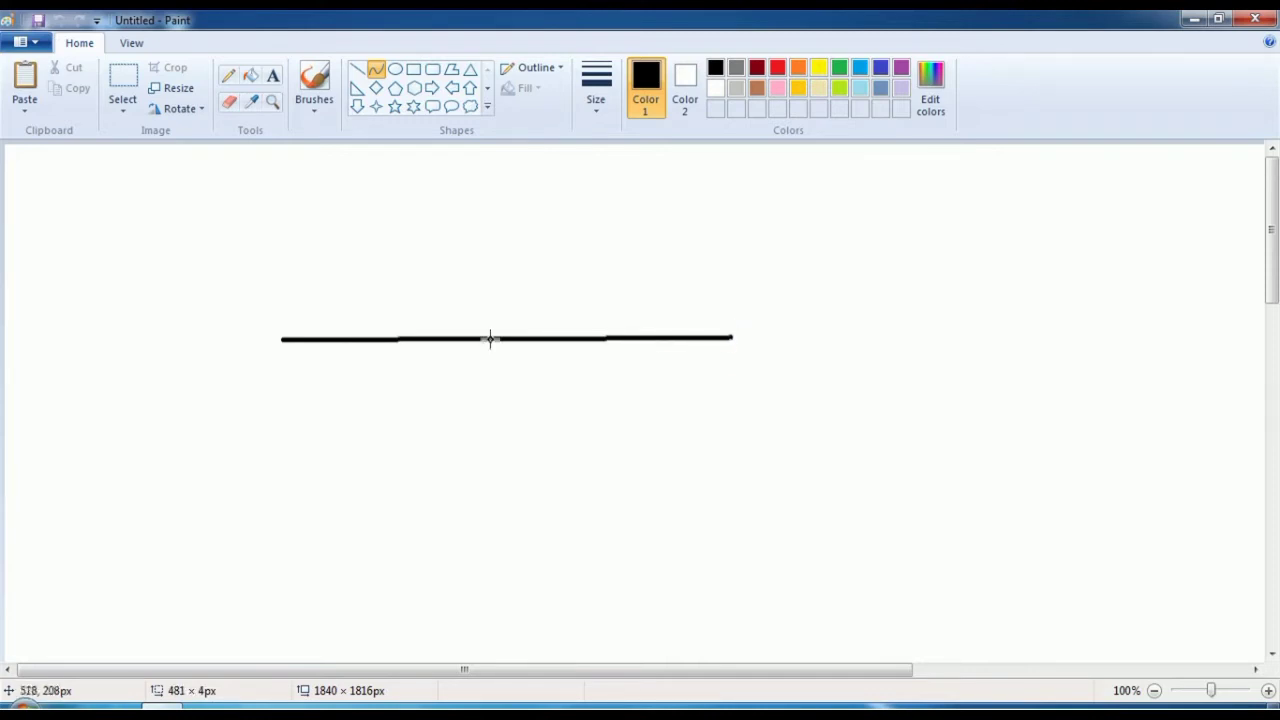
{"action": "left_click_drag", "start_coordinate": [513, 337], "coordinate": [581, 577]}
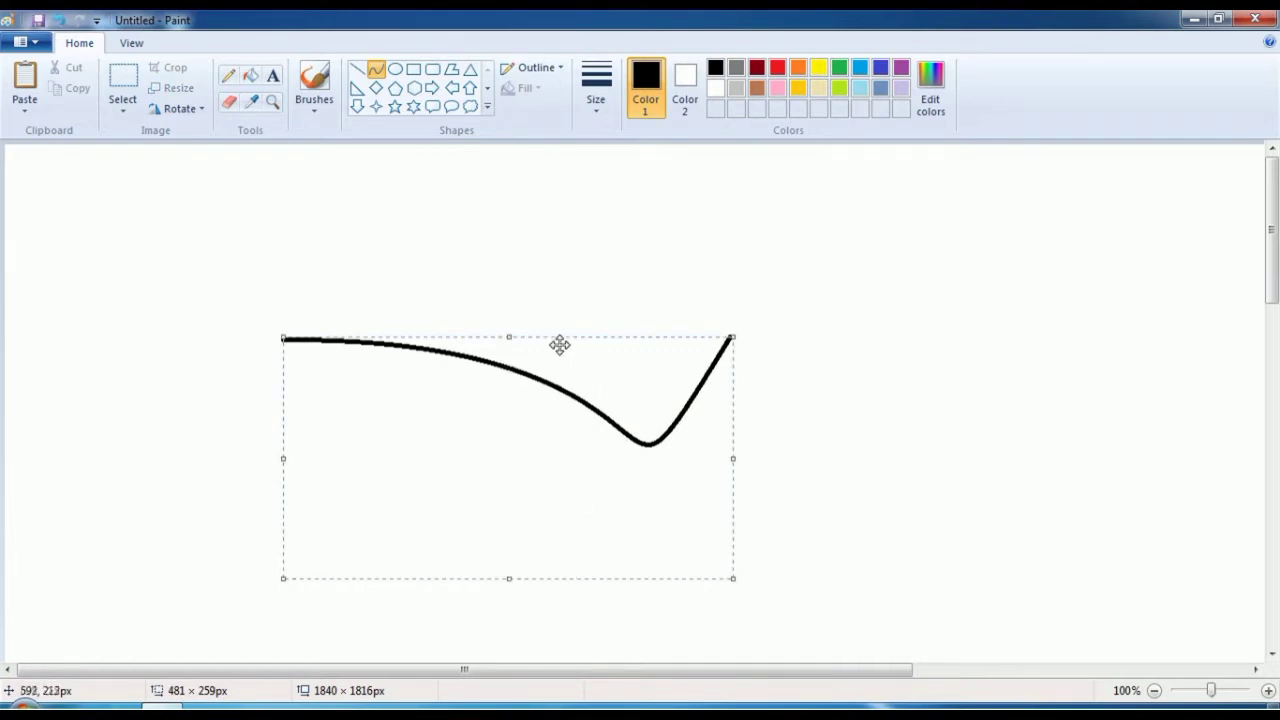
{"action": "left_click_drag", "start_coordinate": [561, 338], "coordinate": [437, 236]}
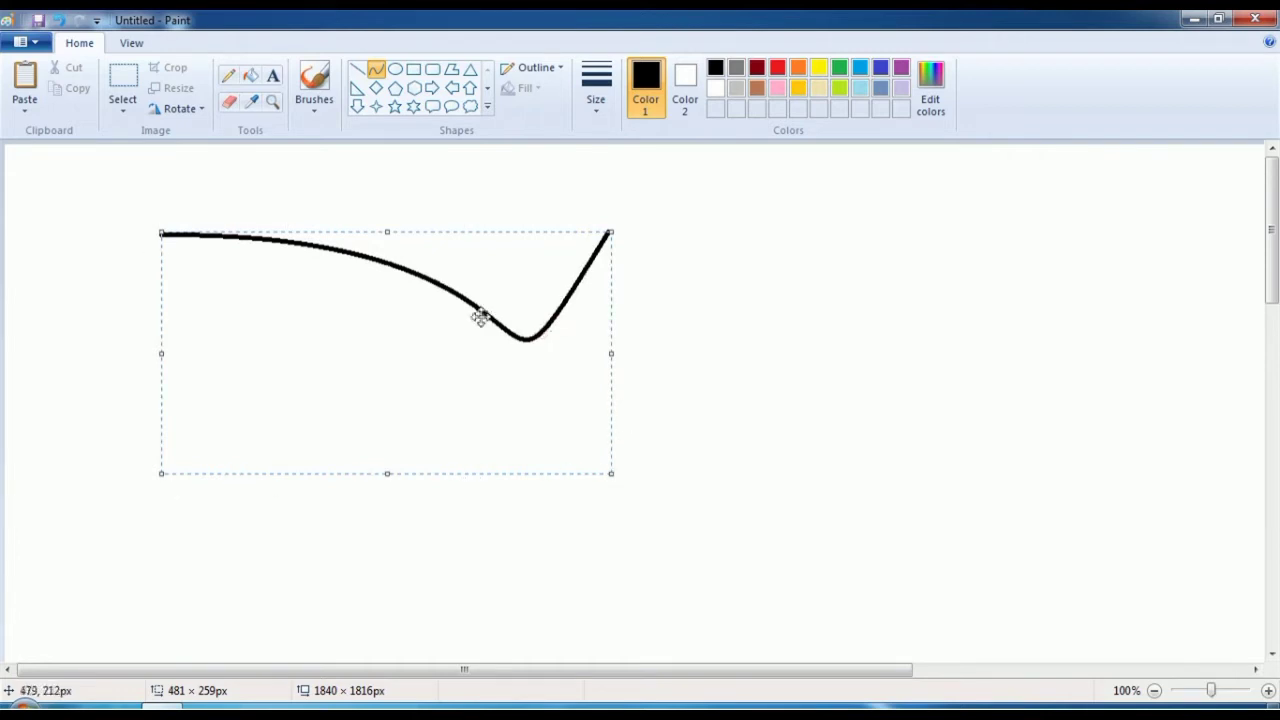
{"action": "left_click_drag", "start_coordinate": [461, 240], "coordinate": [364, 204]}
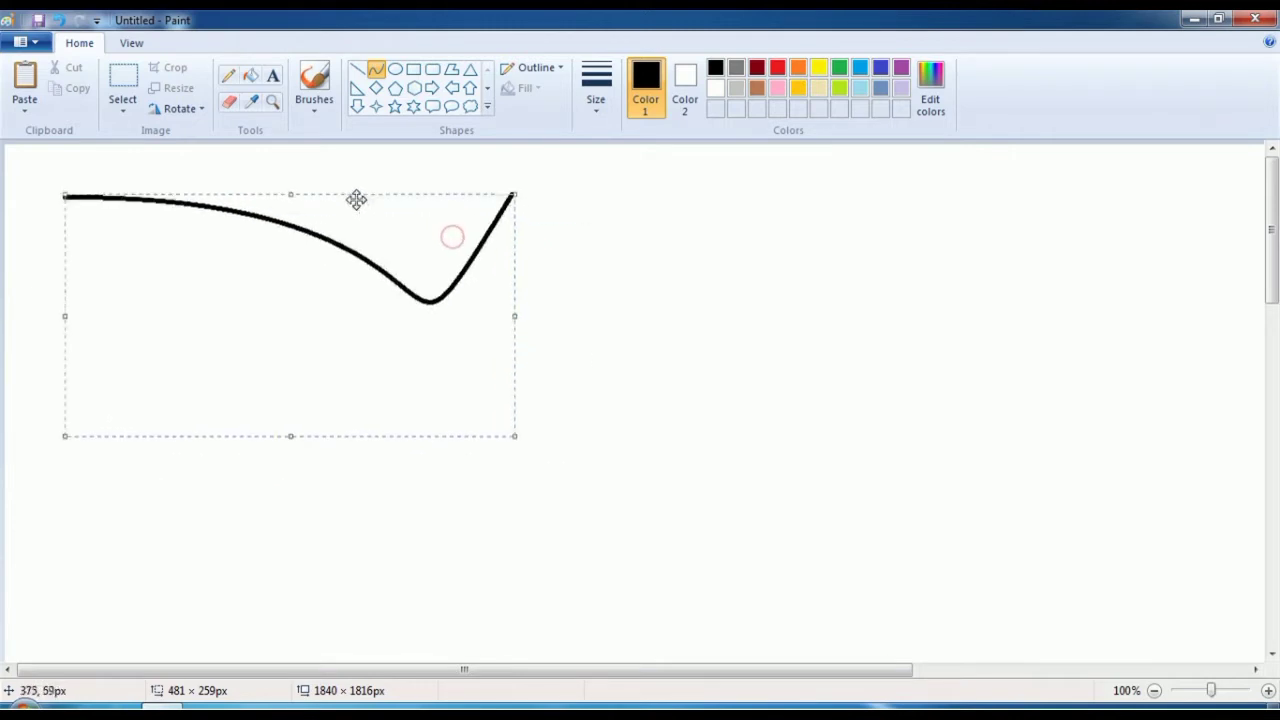
{"action": "left_click", "coordinate": [539, 230]}
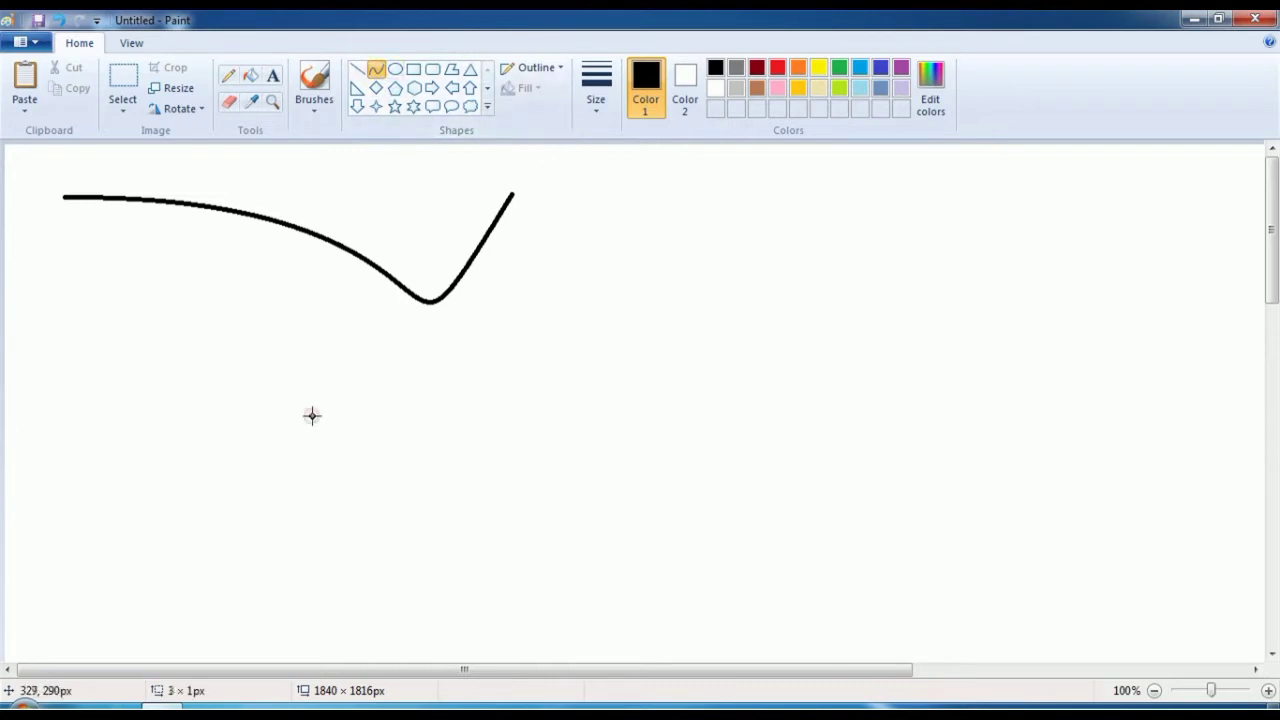
- Draw a second curve about 479 px wide, bent downward at its middle, and place it just below the first one
{"action": "left_click_drag", "start_coordinate": [312, 416], "coordinate": [760, 413]}
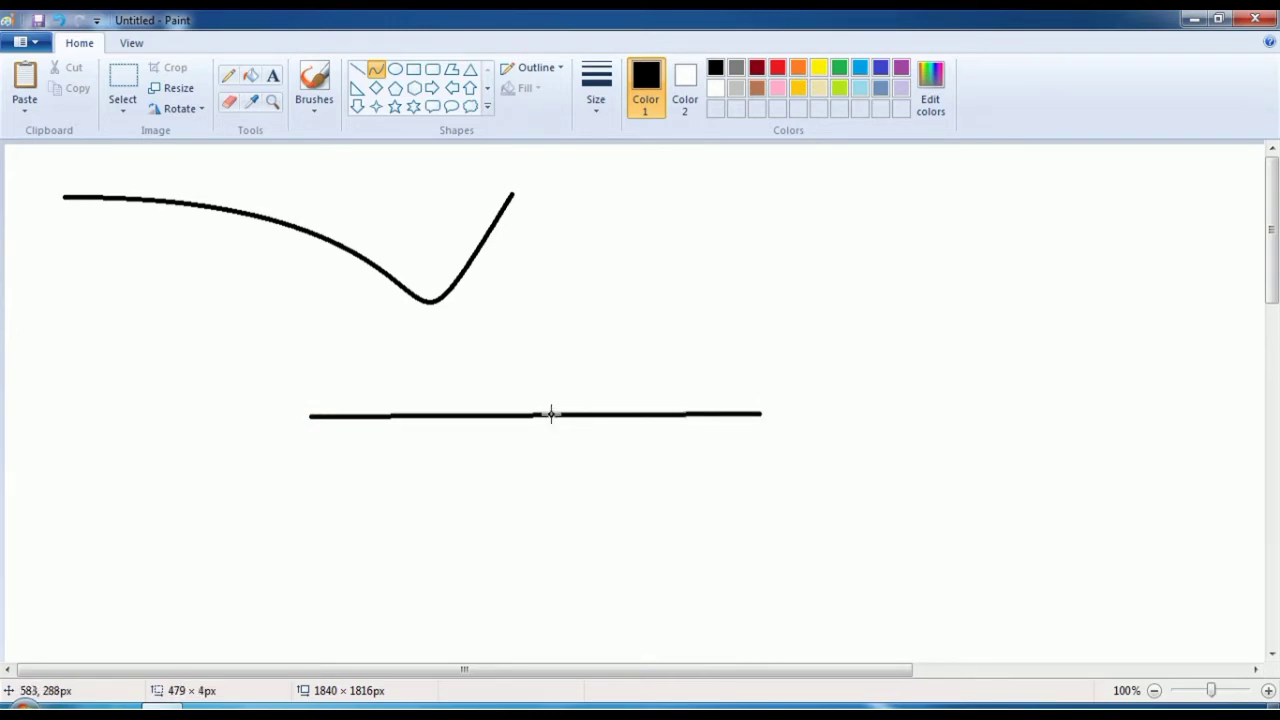
{"action": "left_click_drag", "start_coordinate": [549, 414], "coordinate": [544, 602]}
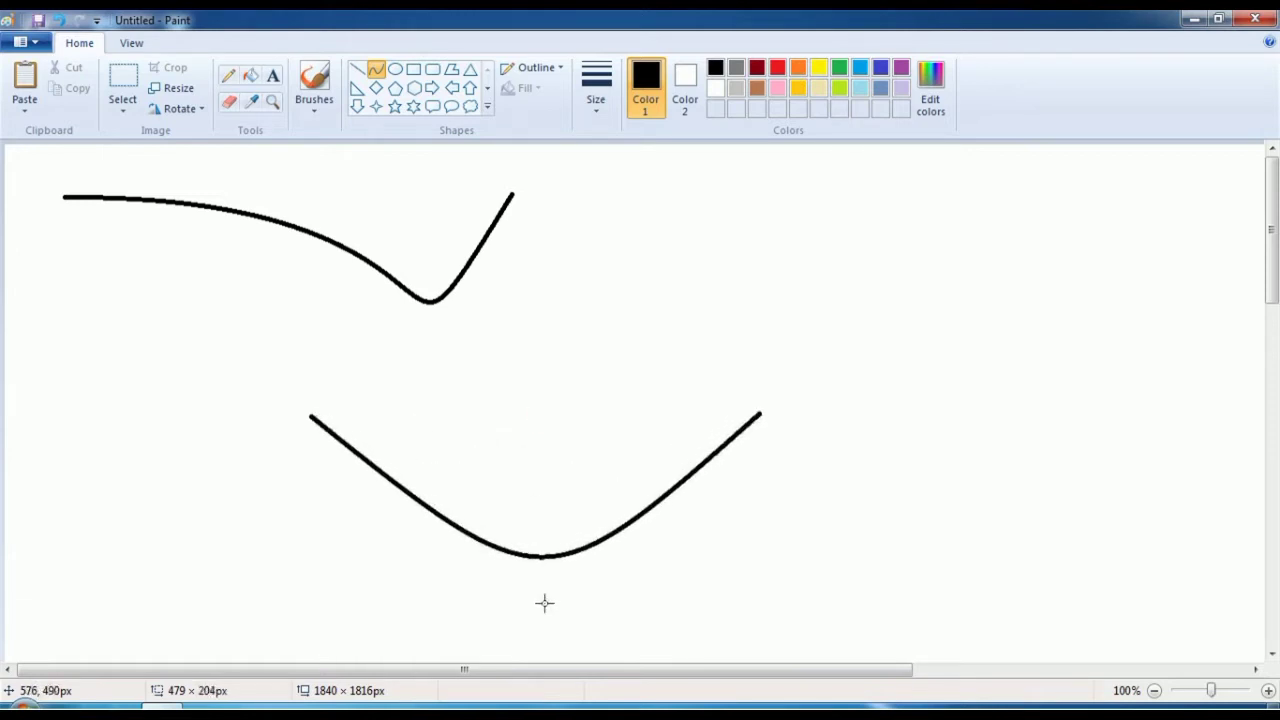
{"action": "left_click", "coordinate": [544, 602]}
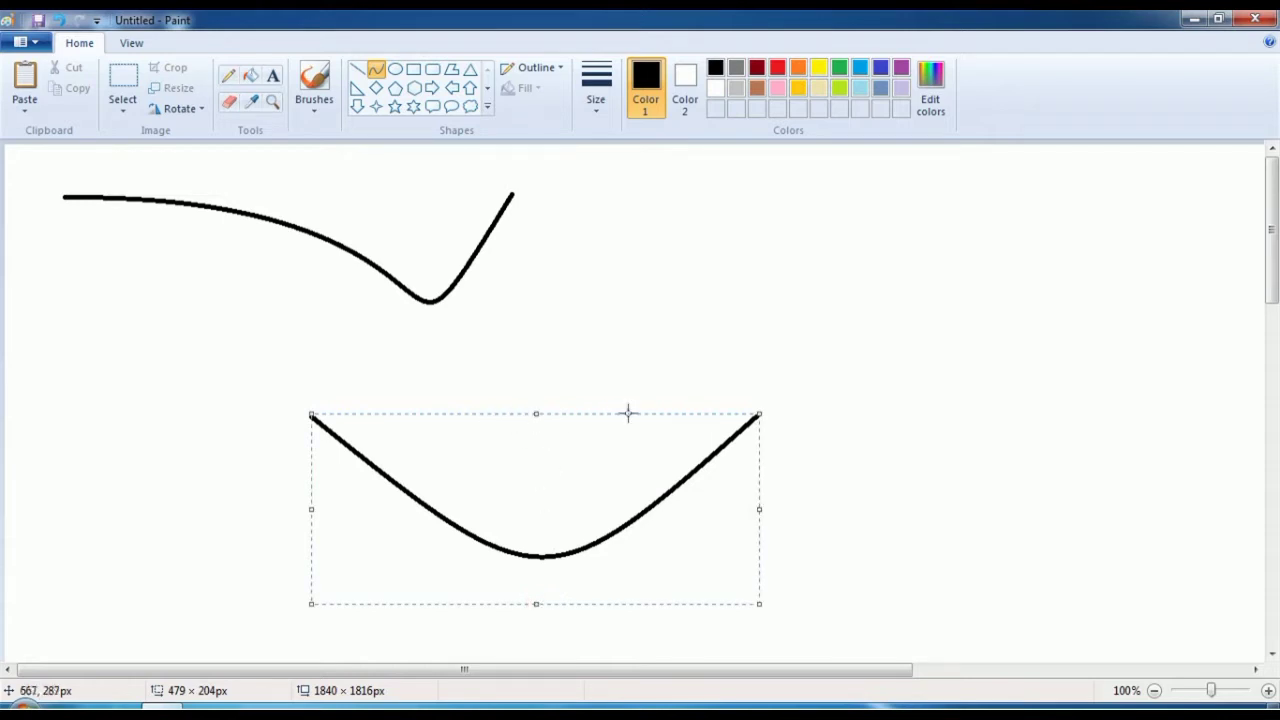
{"action": "left_click_drag", "start_coordinate": [643, 413], "coordinate": [404, 318]}
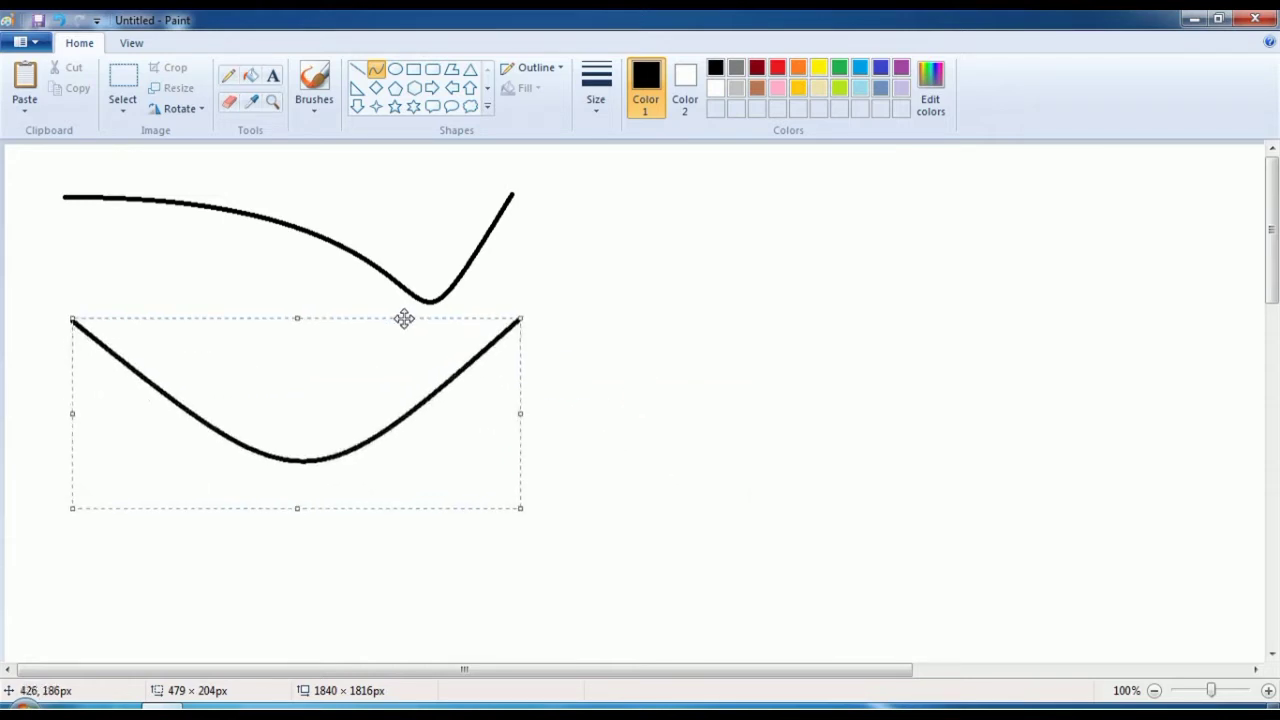
{"action": "left_click", "coordinate": [557, 330]}
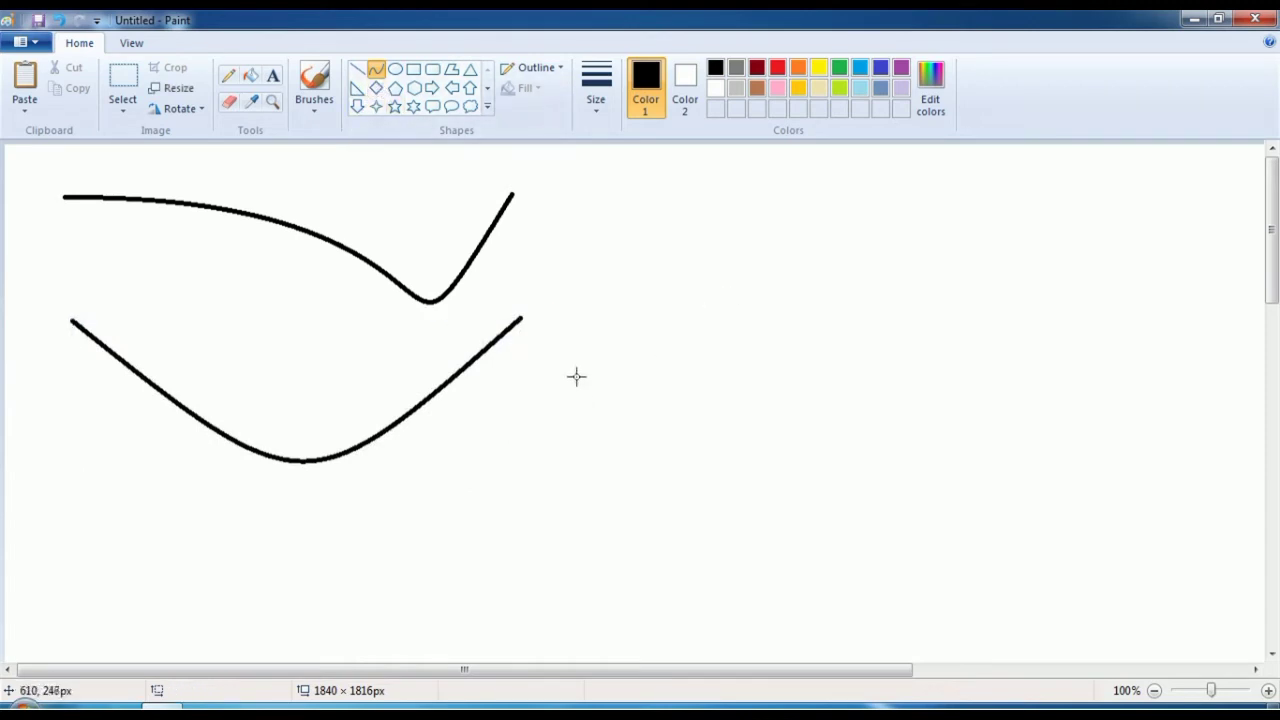
- Draw a wavy curve about 538 px wide with a dip followed by a rise and move it below the second curve
{"action": "left_click_drag", "start_coordinate": [576, 376], "coordinate": [1080, 381]}
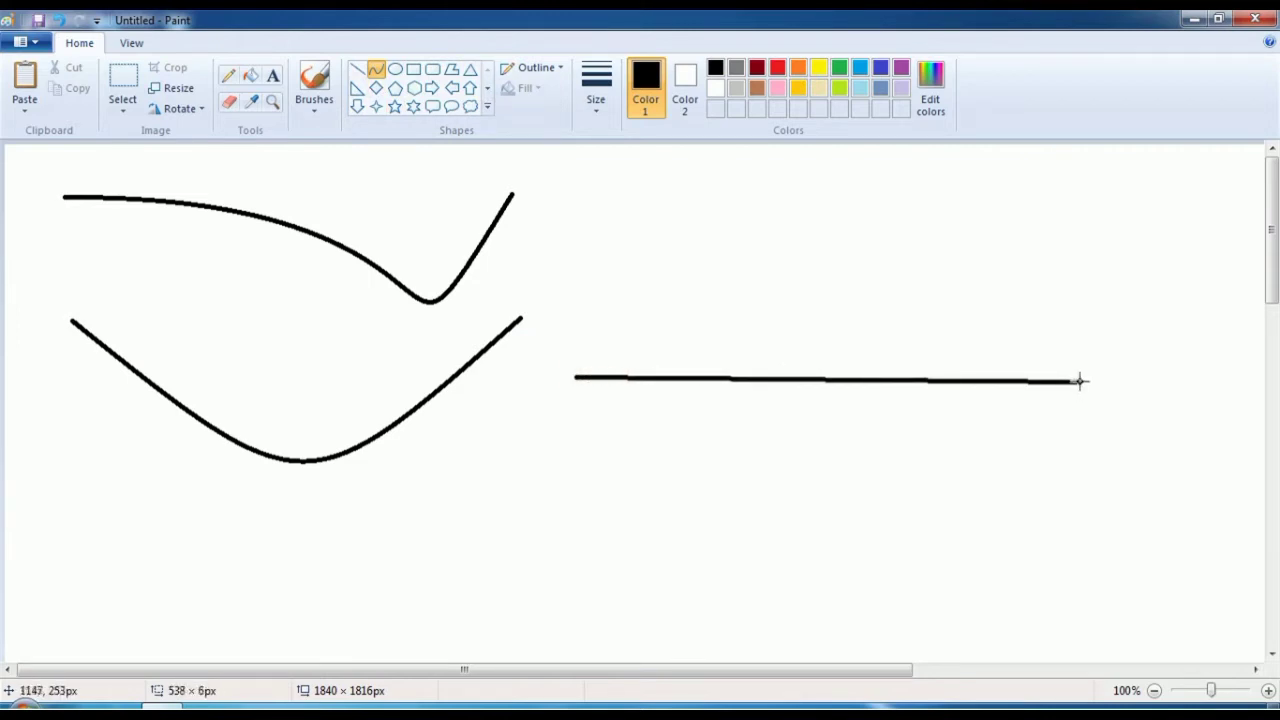
{"action": "left_click_drag", "start_coordinate": [668, 376], "coordinate": [689, 520]}
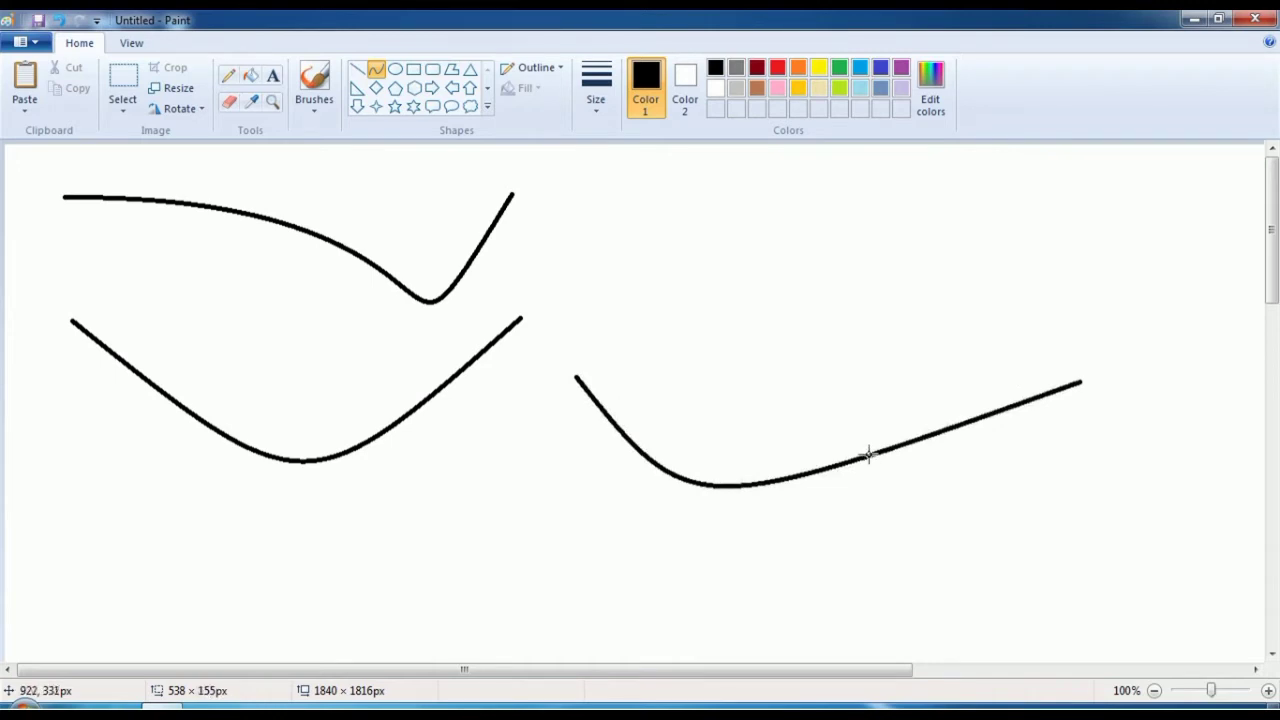
{"action": "left_click_drag", "start_coordinate": [870, 455], "coordinate": [674, 191]}
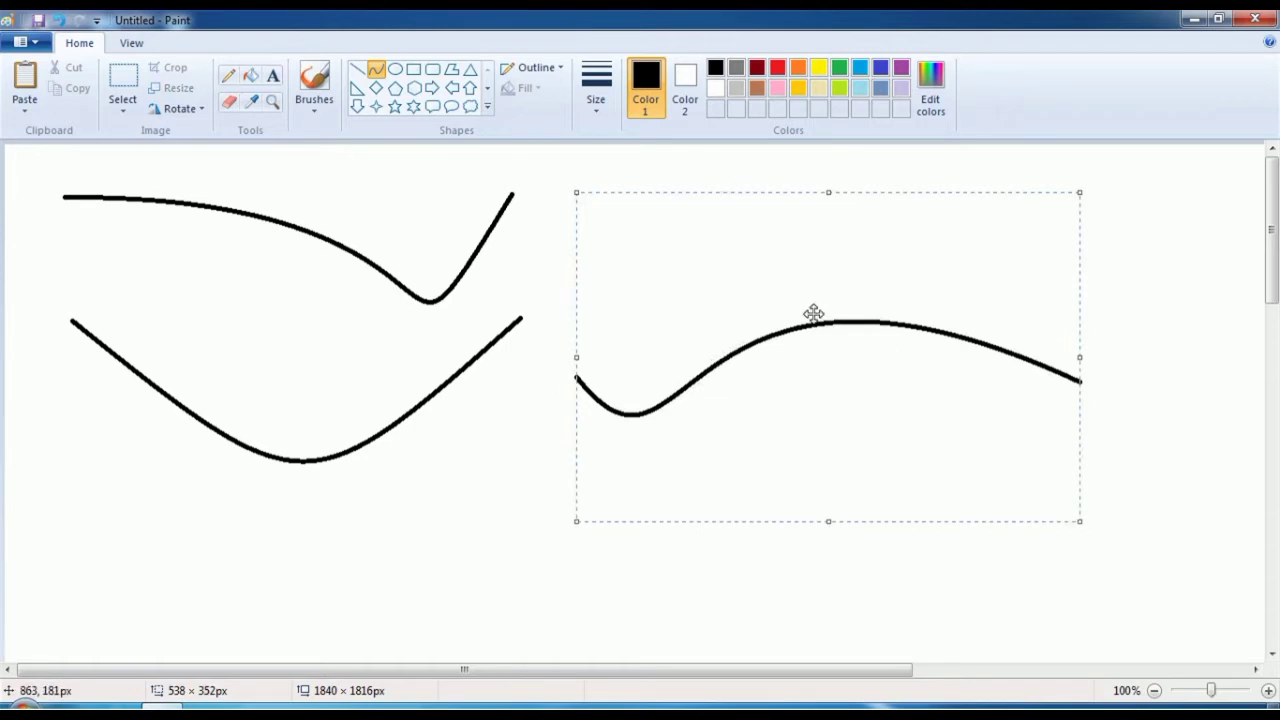
{"action": "left_click_drag", "start_coordinate": [689, 201], "coordinate": [146, 397]}
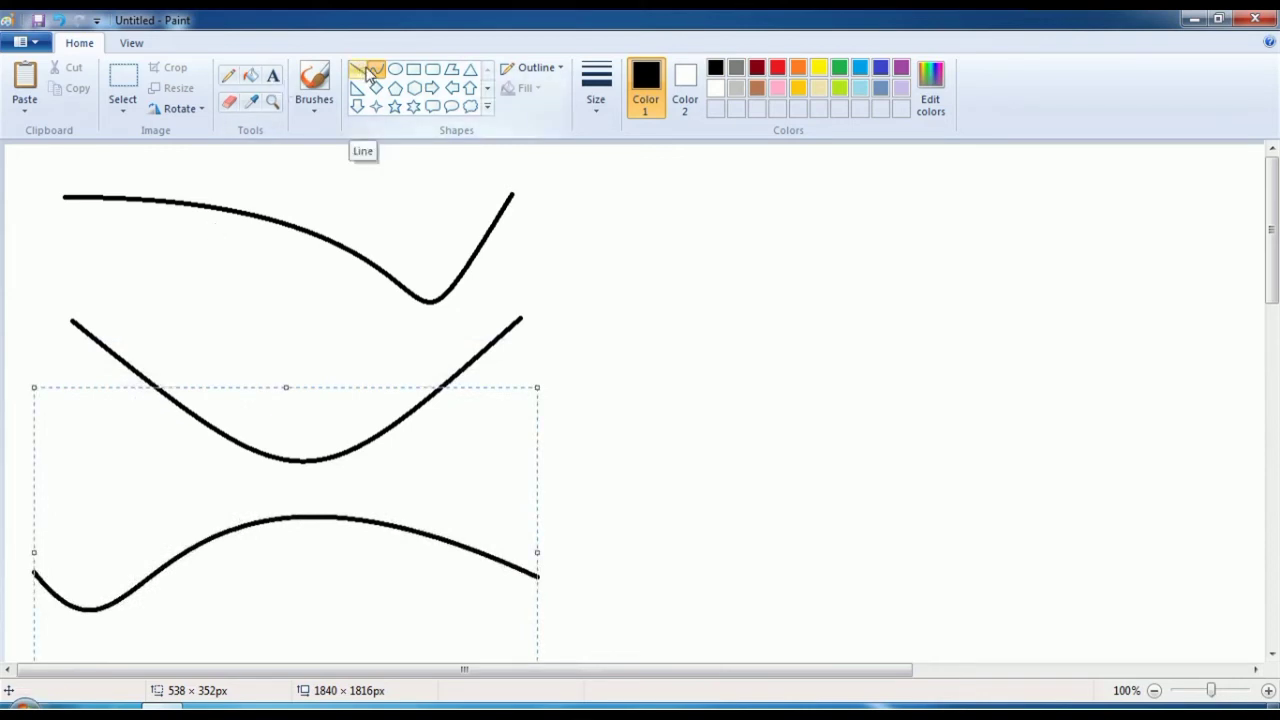
- Undo all three practice curves to clear the canvas
{"action": "key", "text": "ctrl+z"}
{"action": "key", "text": "ctrl+z"}
{"action": "key", "text": "ctrl+z"}
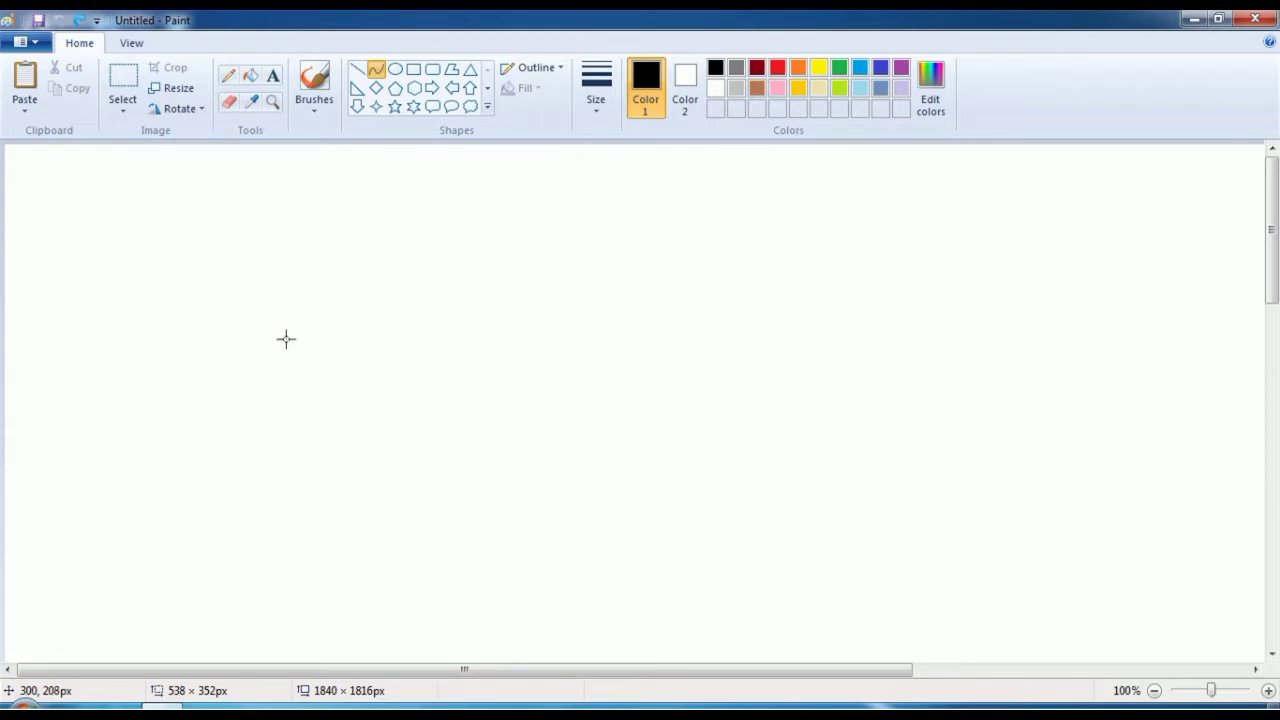
- Form a closed horizontal teardrop by bending a tiny curve segment about 5 px long twice, and move it to the canvas's left side
{"action": "left_click_drag", "start_coordinate": [281, 347], "coordinate": [281, 351]}
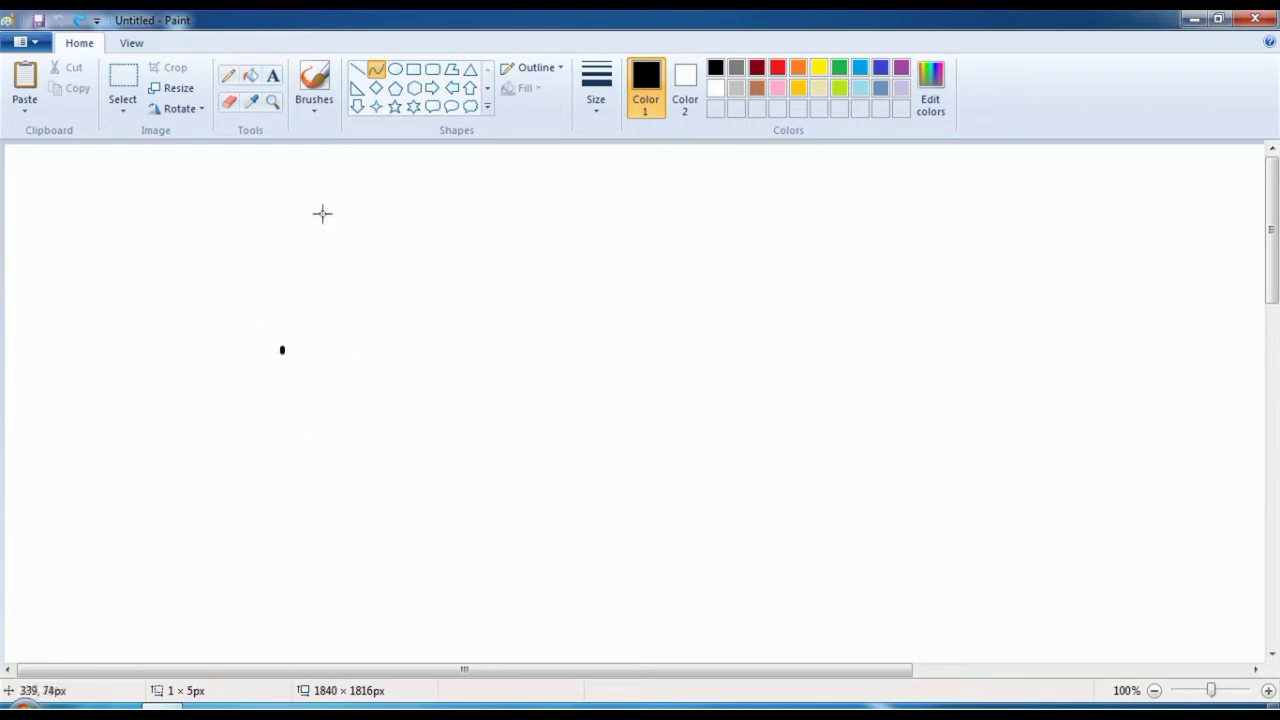
{"action": "left_click", "coordinate": [1268, 692]}
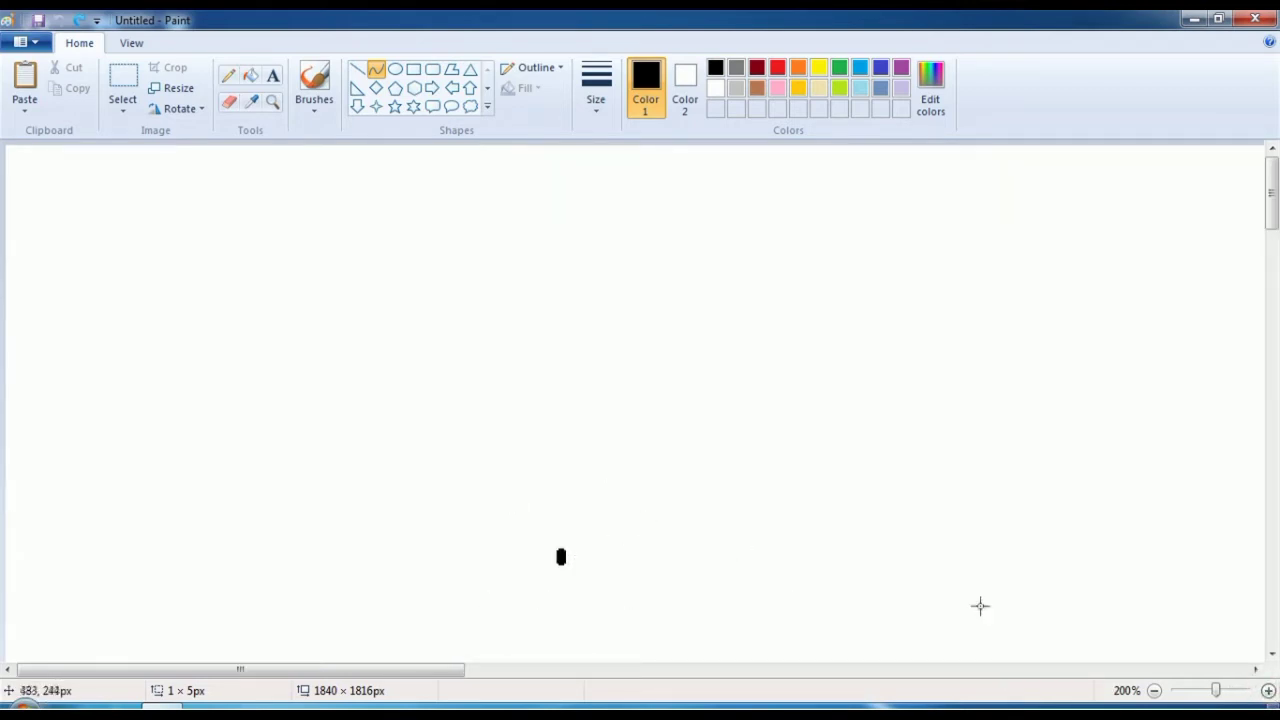
{"action": "left_click", "coordinate": [1155, 692]}
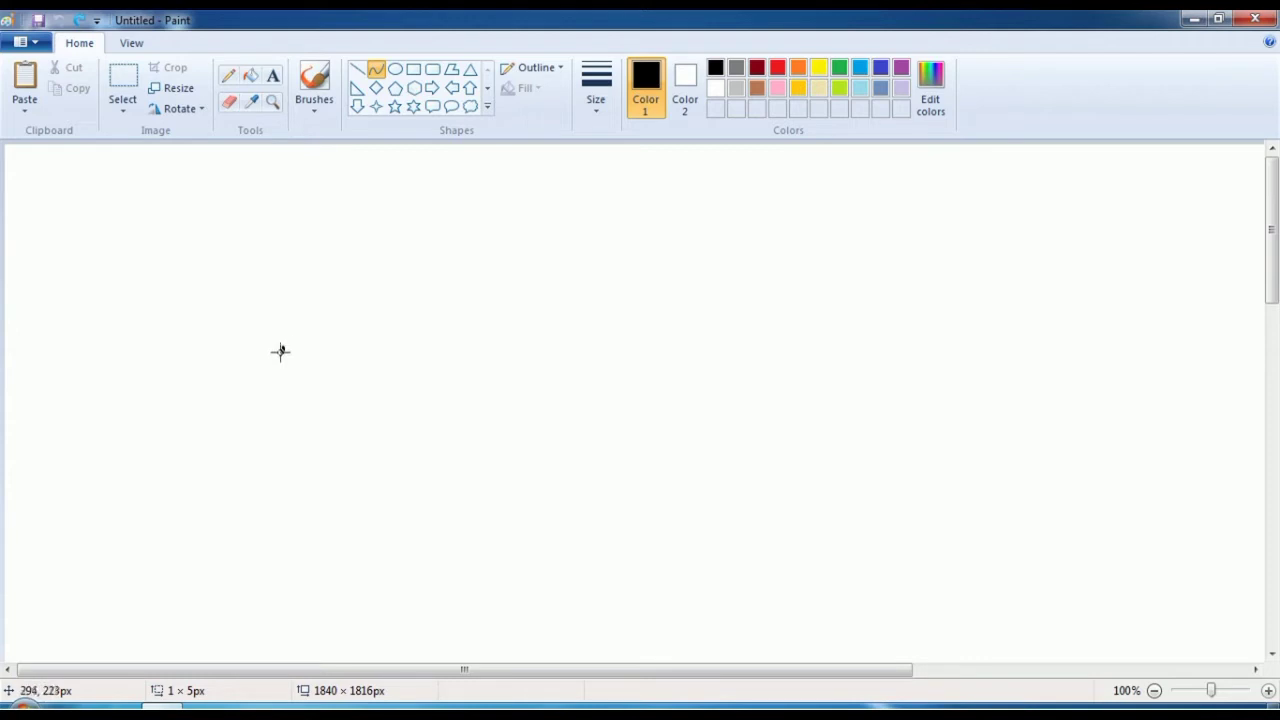
{"action": "left_click_drag", "start_coordinate": [282, 350], "coordinate": [567, 120]}
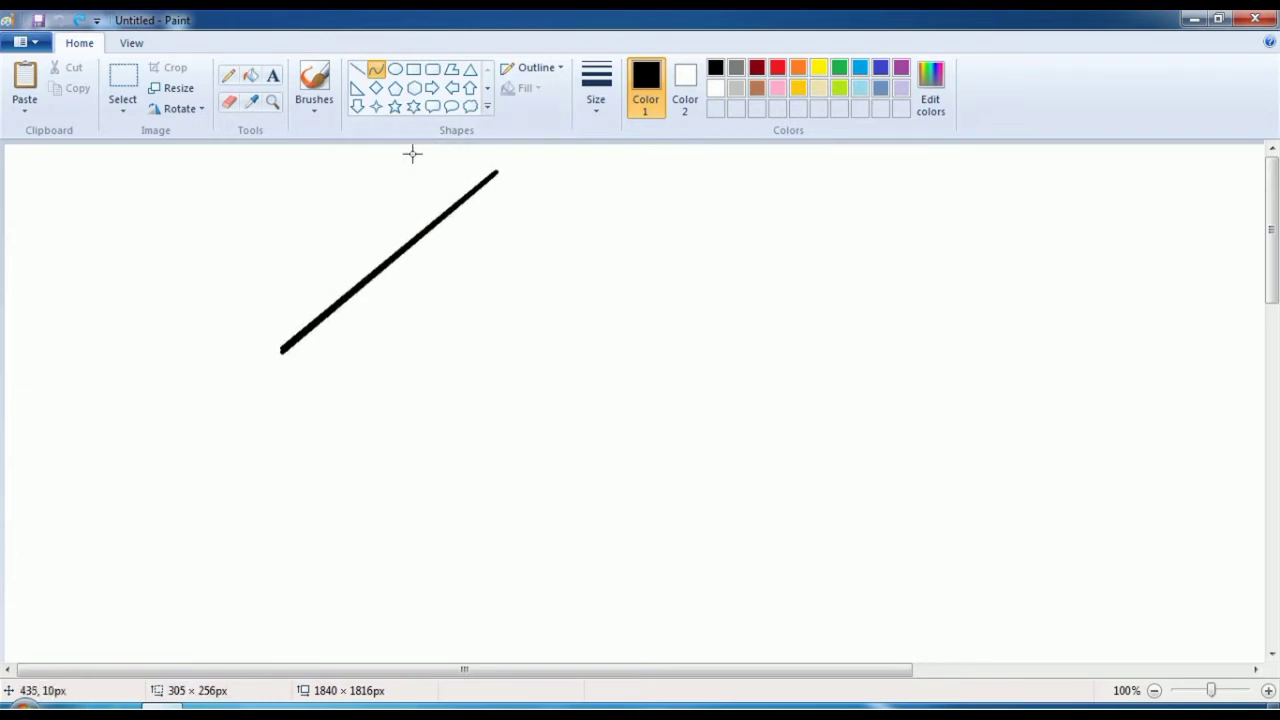
{"action": "left_click_drag", "start_coordinate": [412, 153], "coordinate": [780, 486]}
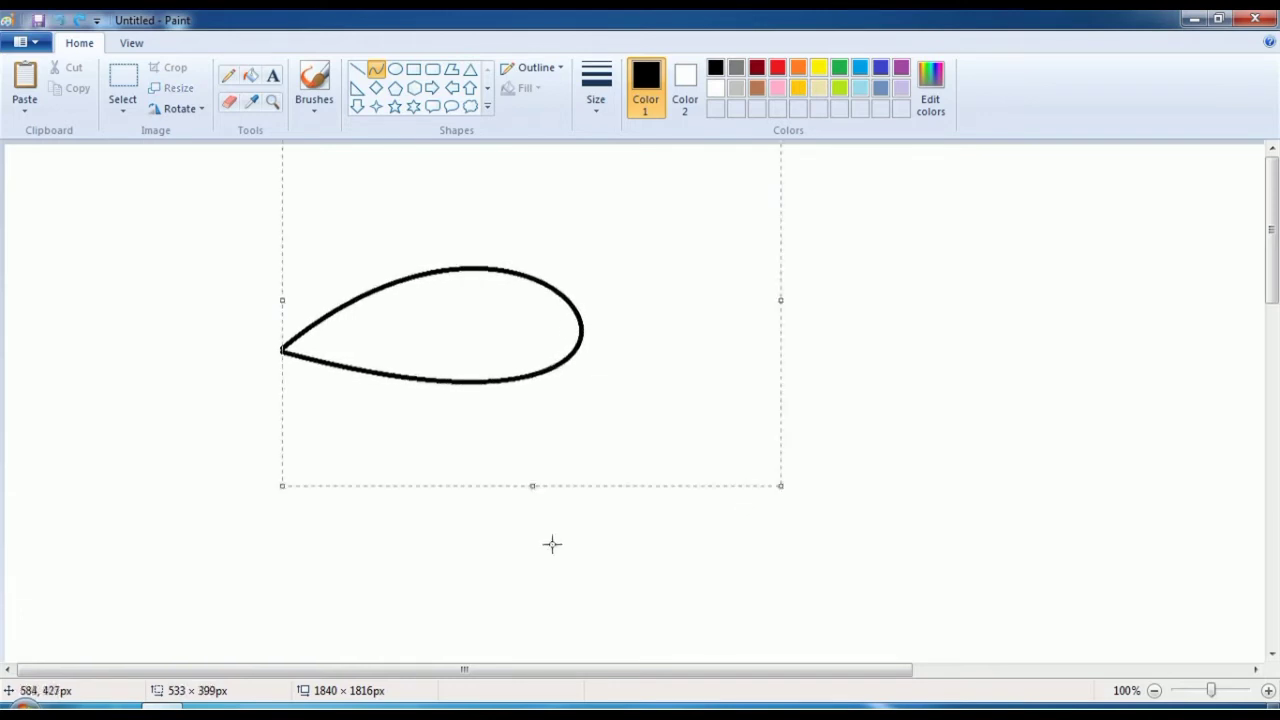
{"action": "left_click_drag", "start_coordinate": [498, 449], "coordinate": [268, 489]}
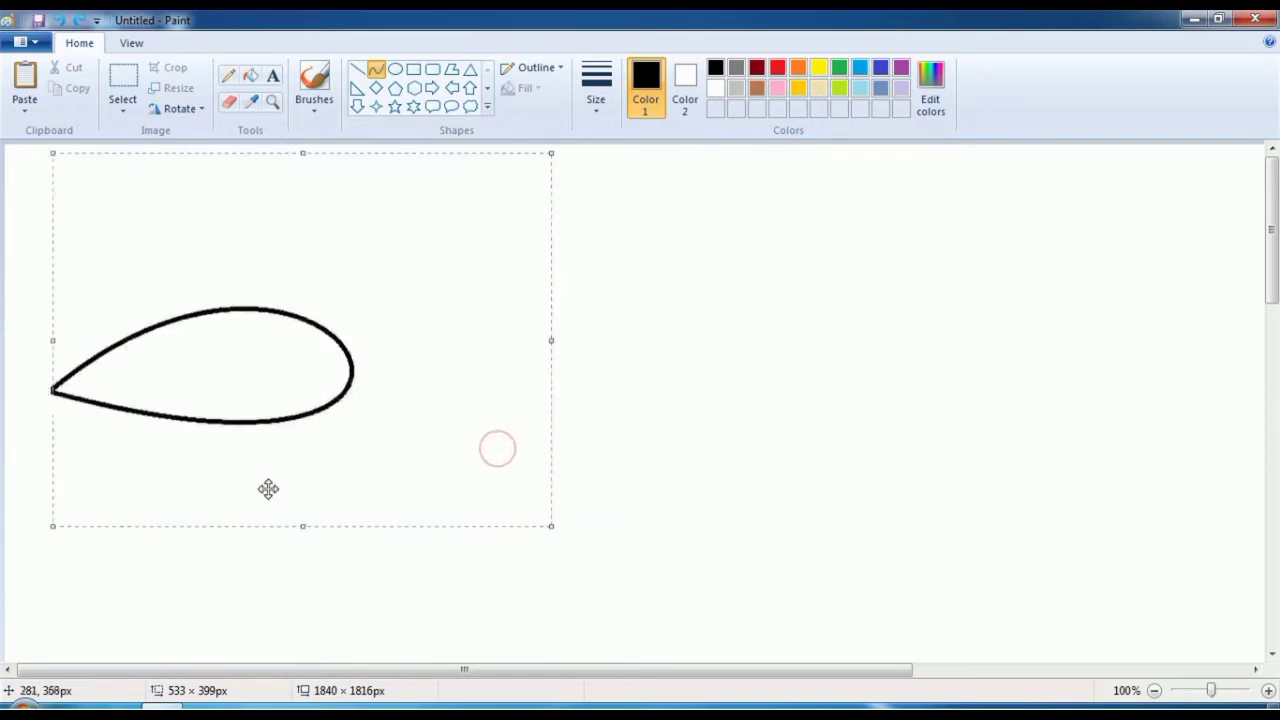
{"action": "left_click", "coordinate": [663, 395]}
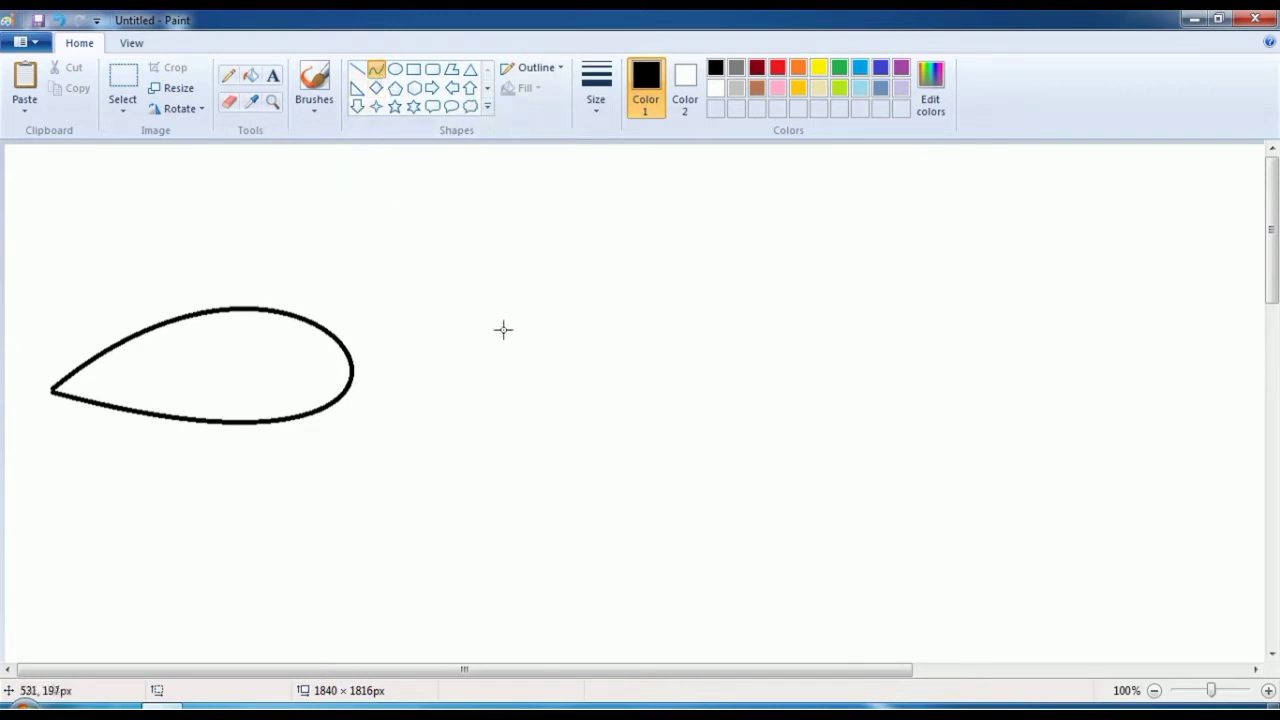
- Form a second, slightly longer teardrop from a tiny curve segment and place it to the lower right of the first teardrop
{"action": "left_click_drag", "start_coordinate": [505, 332], "coordinate": [505, 334]}
{"action": "left_click_drag", "start_coordinate": [506, 333], "coordinate": [824, 181]}
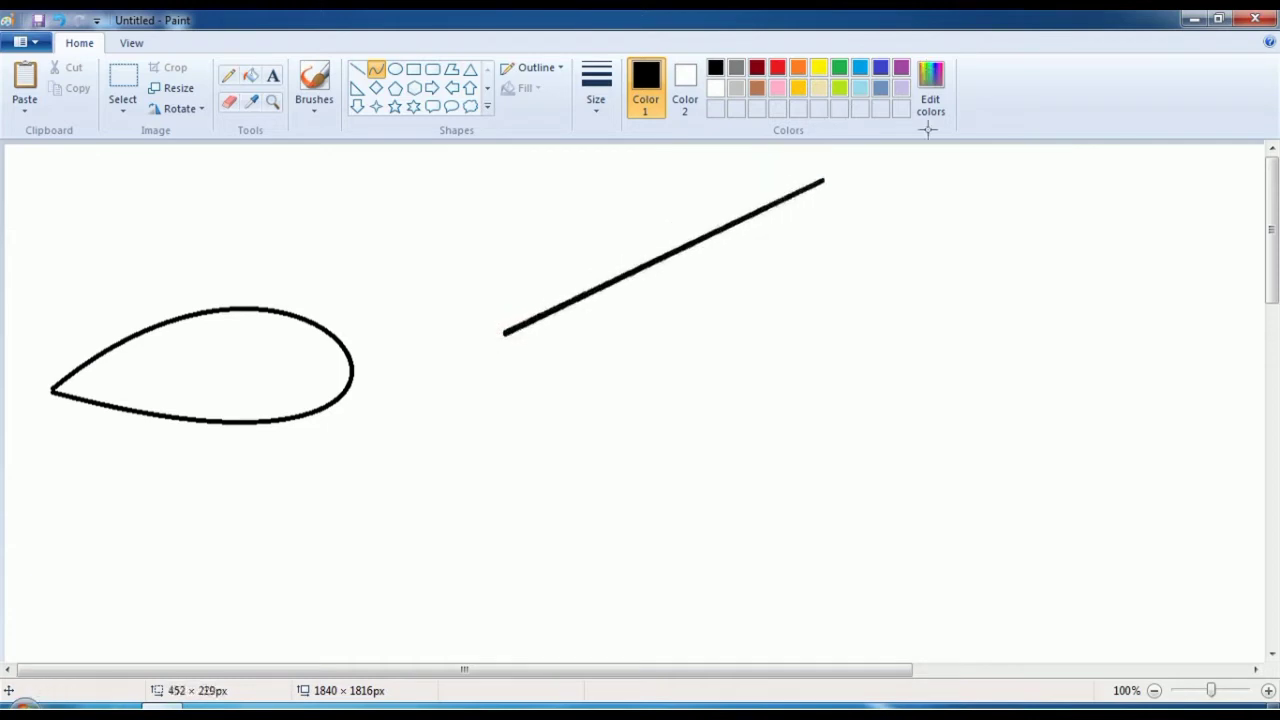
{"action": "left_click_drag", "start_coordinate": [928, 130], "coordinate": [941, 106]}
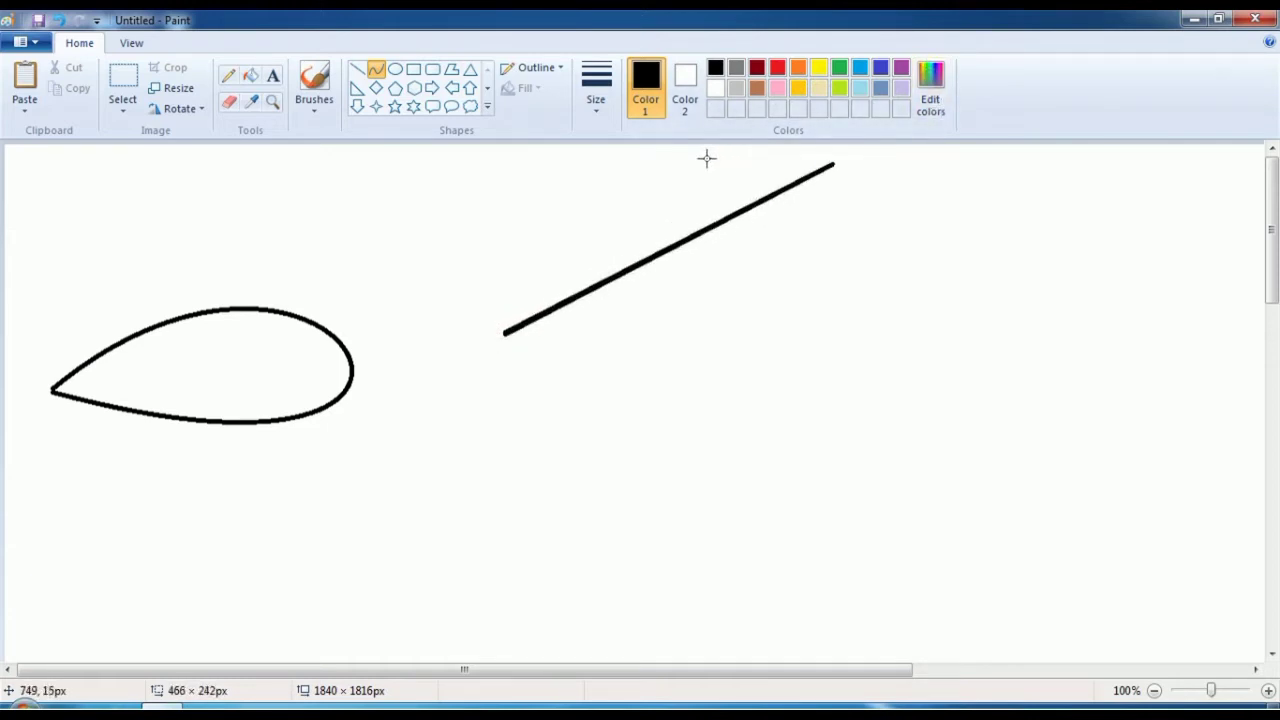
{"action": "left_click_drag", "start_coordinate": [706, 157], "coordinate": [977, 491]}
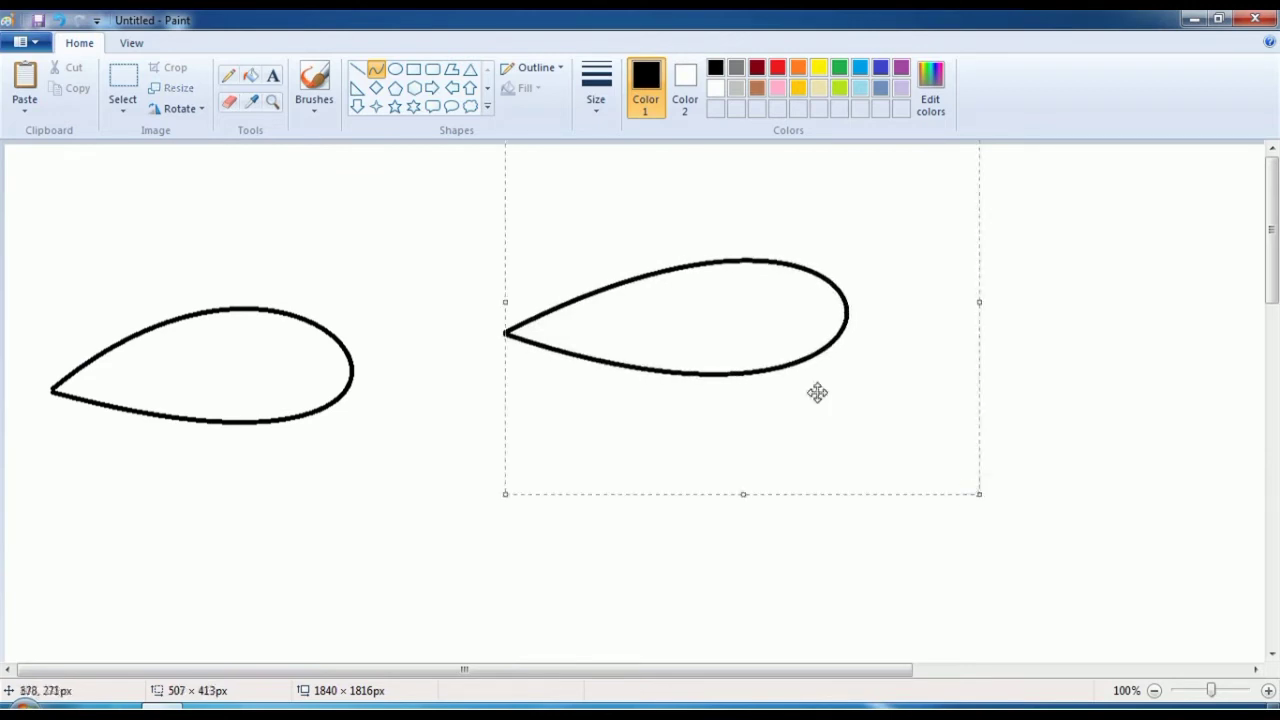
{"action": "left_click_drag", "start_coordinate": [797, 426], "coordinate": [641, 570]}
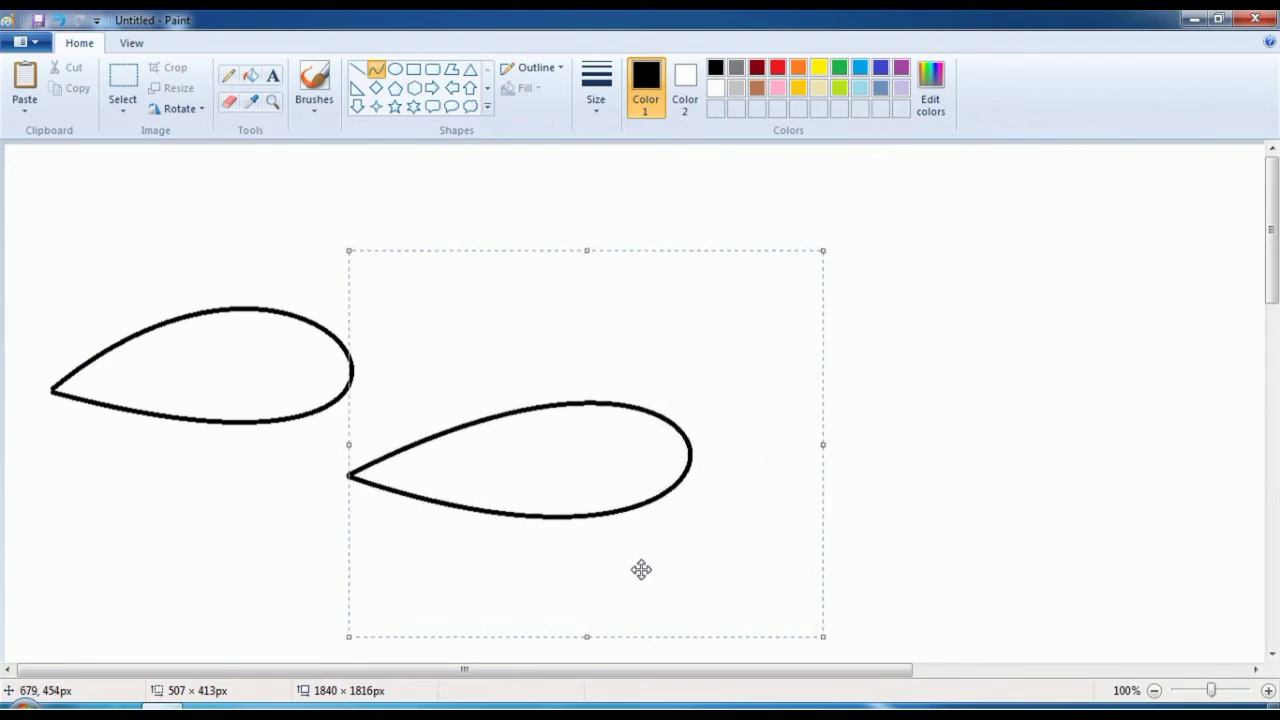
{"action": "left_click", "coordinate": [932, 610]}
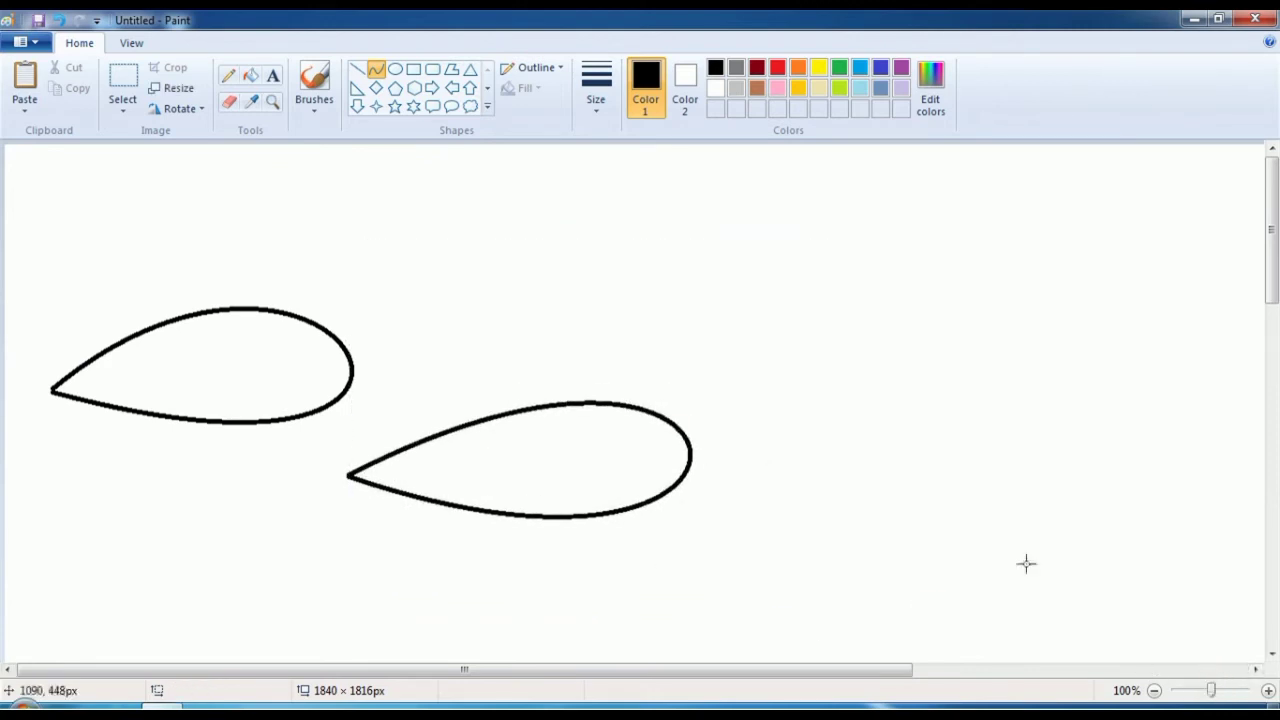
- Draw a wavy tail about 224 px wide with the Curve tool, starting at the rounded end of the second teardrop
{"action": "left_click_drag", "start_coordinate": [1275, 272], "coordinate": [1273, 292]}
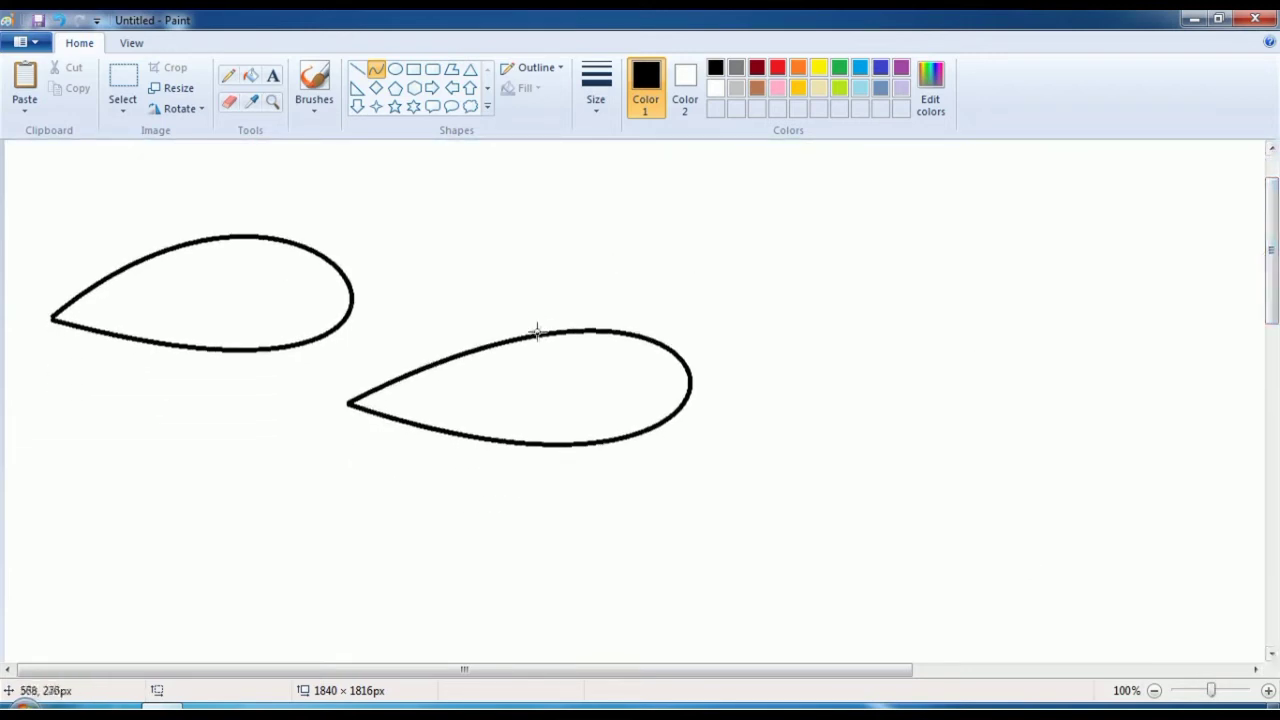
{"action": "left_click", "coordinate": [376, 72]}
{"action": "left_click_drag", "start_coordinate": [689, 378], "coordinate": [899, 375]}
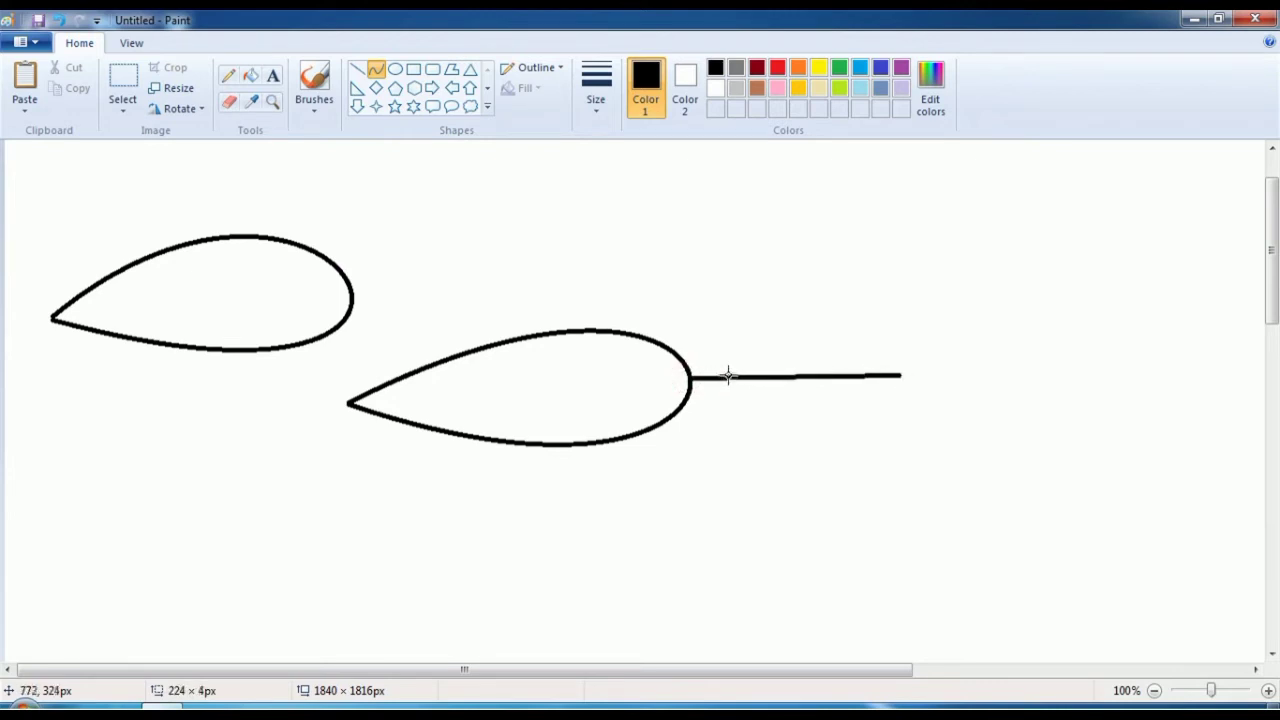
{"action": "left_click_drag", "start_coordinate": [729, 376], "coordinate": [743, 431]}
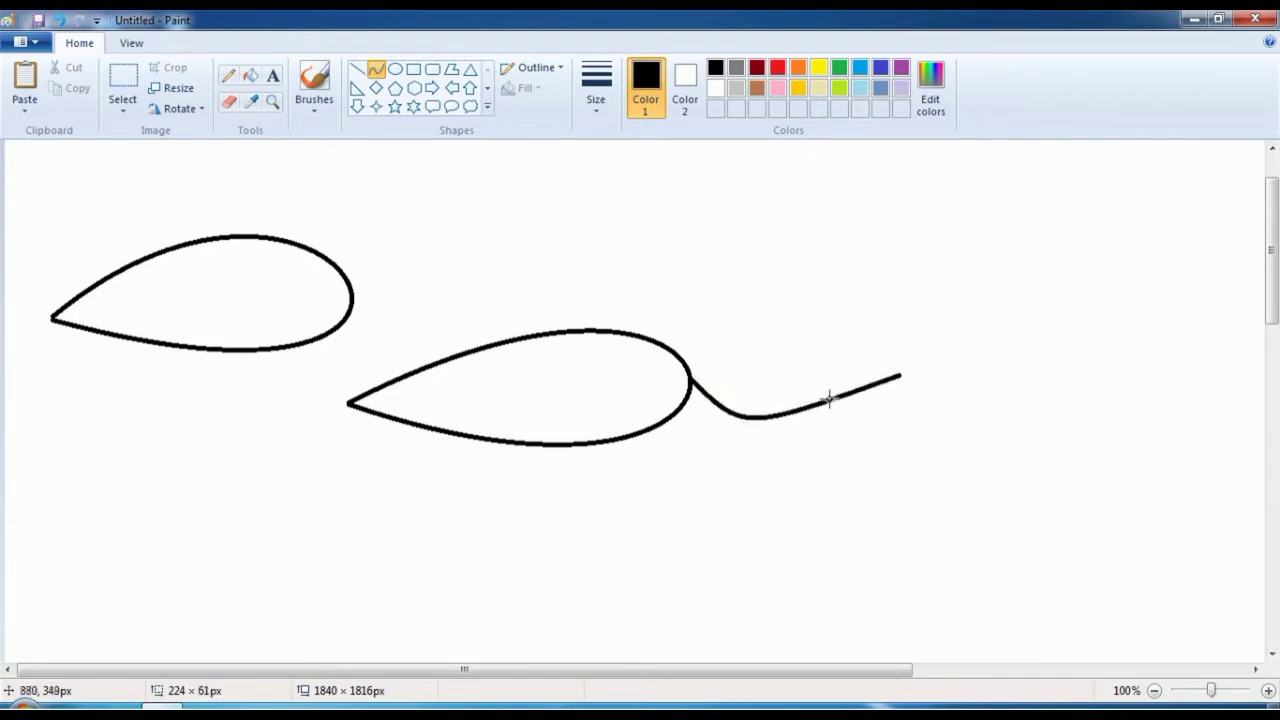
{"action": "left_click_drag", "start_coordinate": [829, 399], "coordinate": [810, 324]}
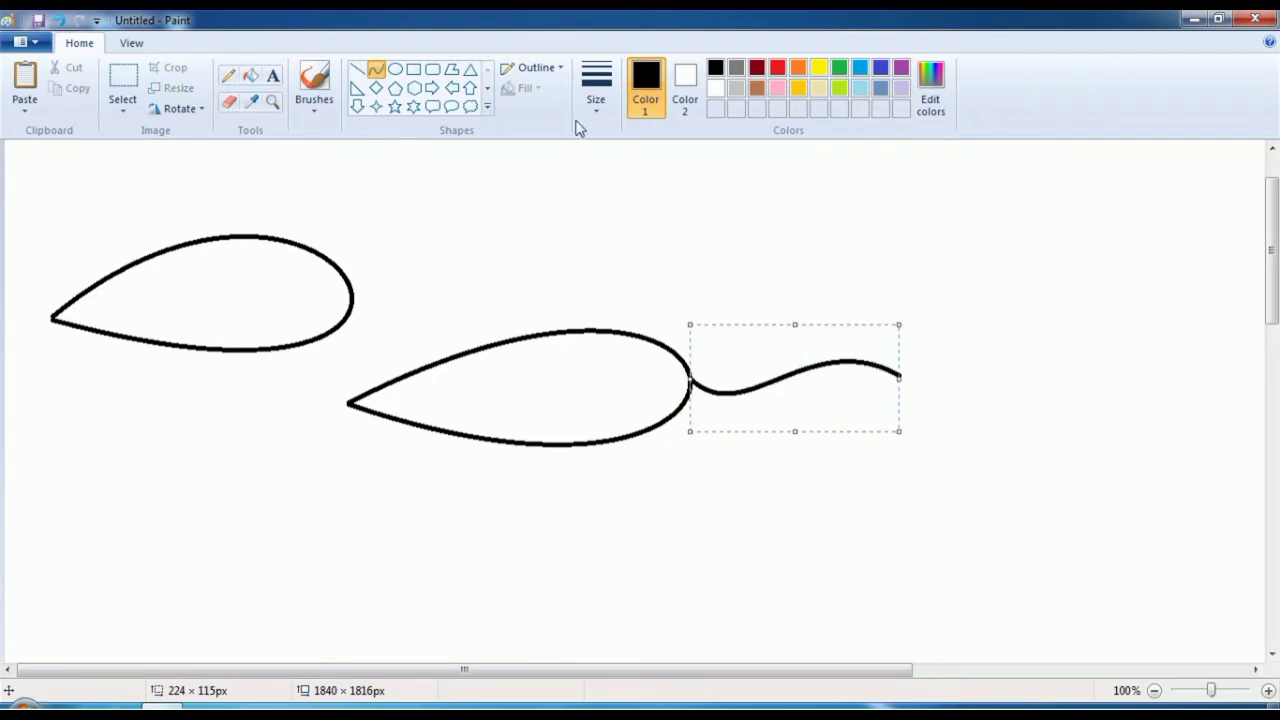
{"action": "left_click", "coordinate": [377, 71]}
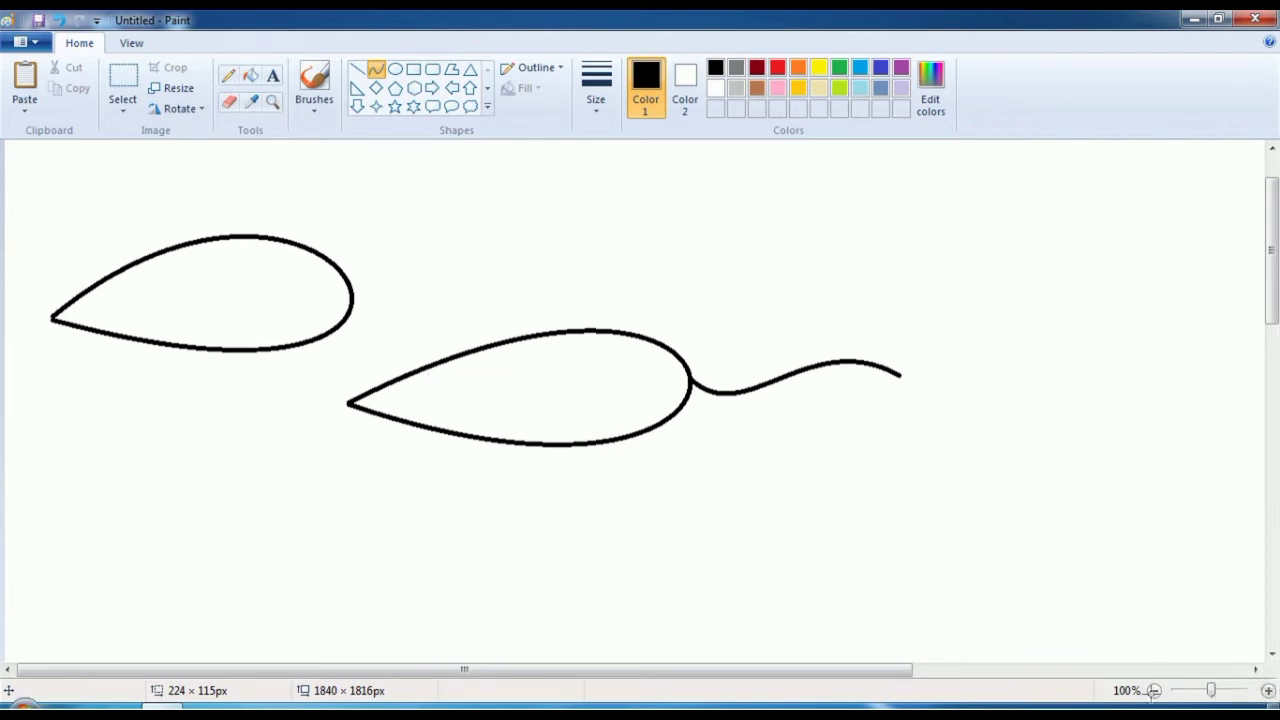
- Form a small teardrop ear inside the second teardrop's upper edge by bending a tiny curve segment, with a bounding frame about 107 × 88 px
{"action": "left_click", "coordinate": [1220, 692]}
{"action": "left_click_drag", "start_coordinate": [1277, 220], "coordinate": [1277, 252]}
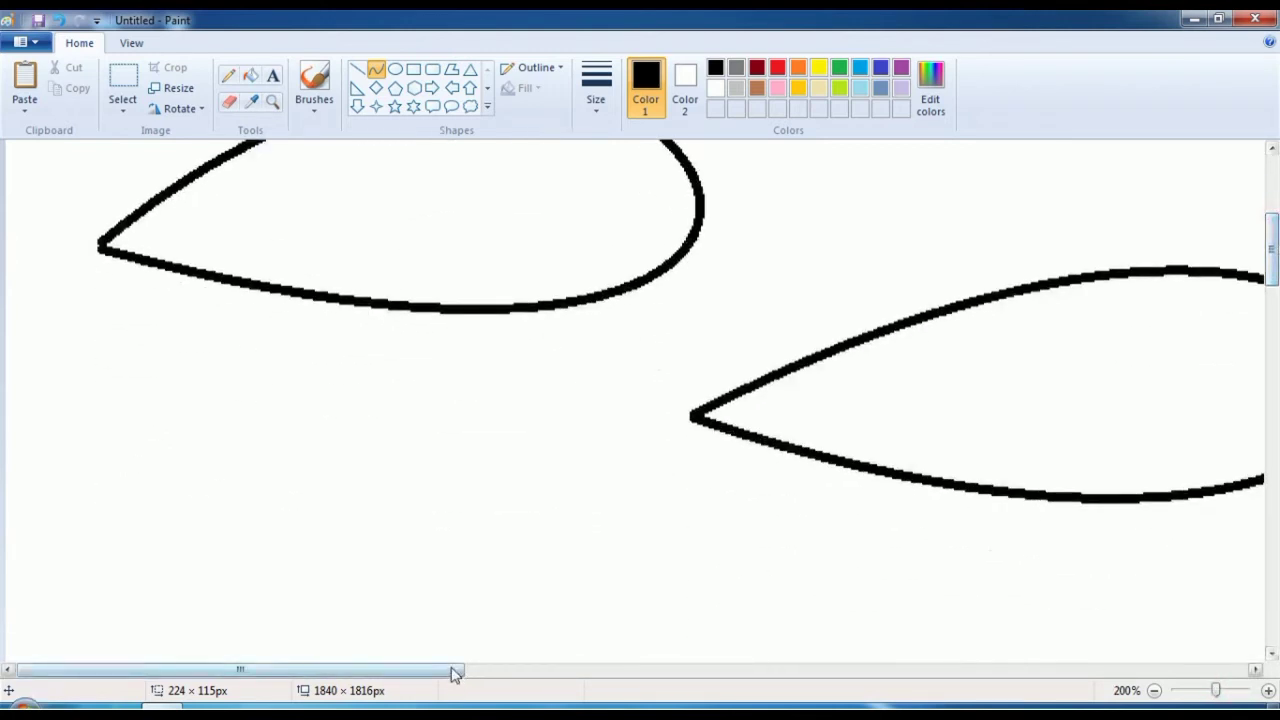
{"action": "left_click_drag", "start_coordinate": [451, 674], "coordinate": [670, 674]}
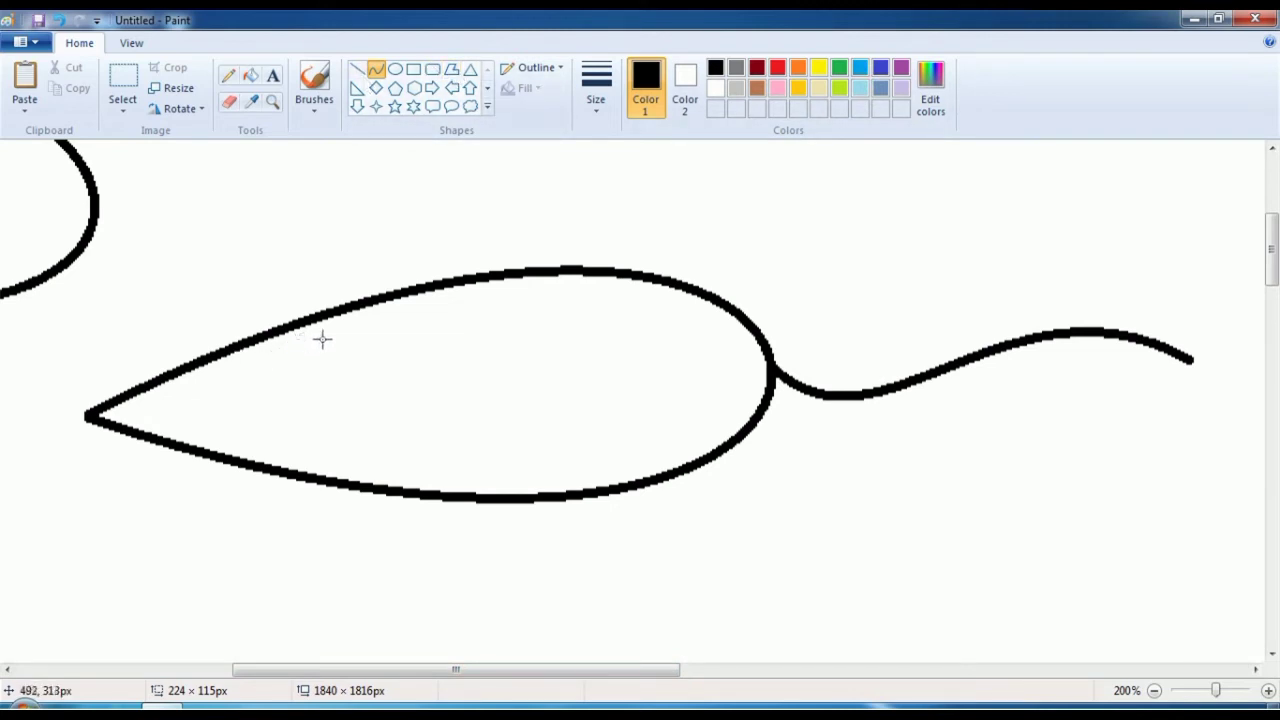
{"action": "left_click_drag", "start_coordinate": [320, 337], "coordinate": [321, 342]}
{"action": "mouse_move", "coordinate": [321, 342]}
{"action": "left_mouse_down"}
{"action": "mouse_move", "coordinate": [349, 286]}
{"action": "mouse_move", "coordinate": [397, 245]}
{"action": "left_mouse_up"}
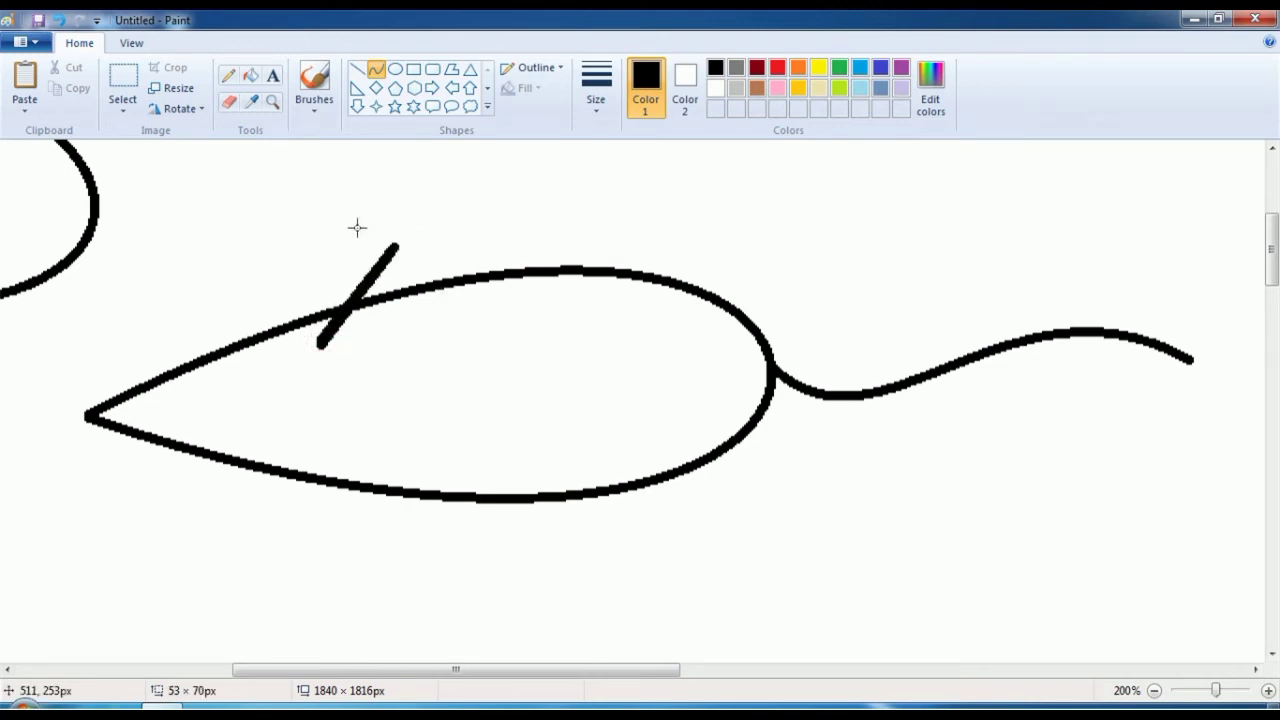
{"action": "left_click_drag", "start_coordinate": [357, 227], "coordinate": [518, 377]}
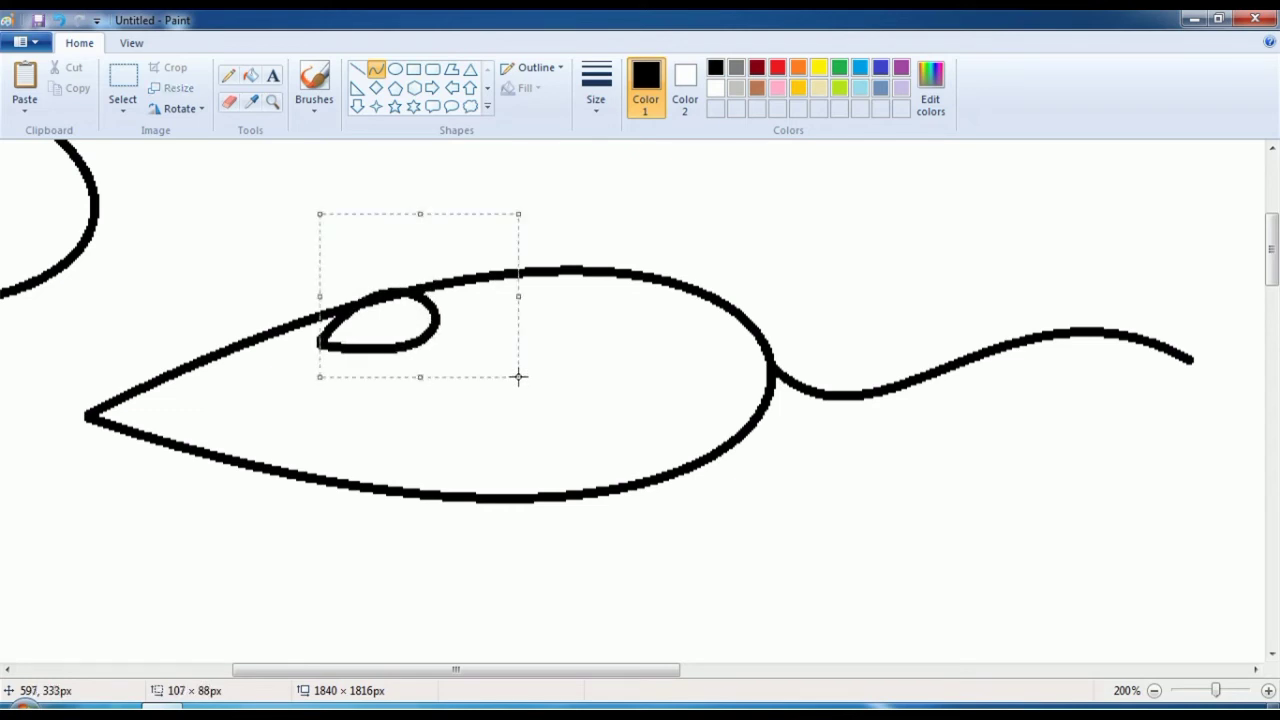
- Draw the eye between the ear and the pointed end as an ellipse about 40 × 36 px with a pupil about 26 × 19 px inside its lower part
{"action": "left_click", "coordinate": [395, 70]}
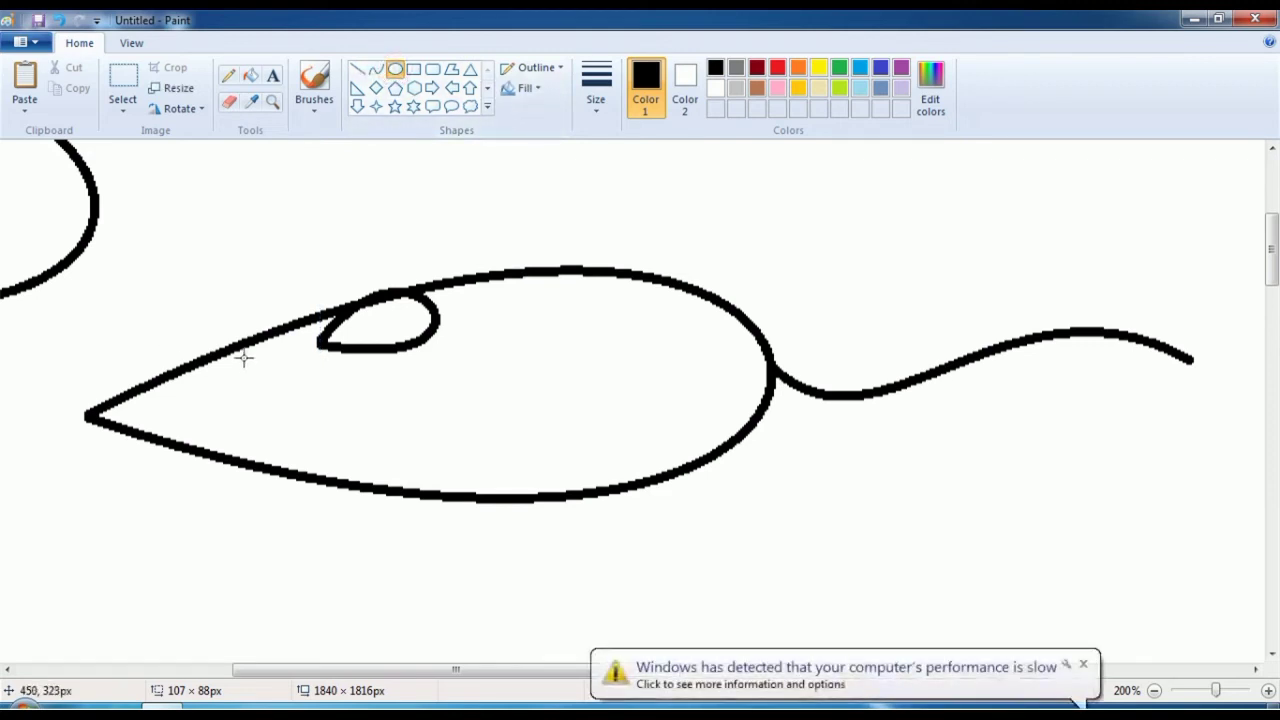
{"action": "left_click_drag", "start_coordinate": [244, 357], "coordinate": [312, 423]}
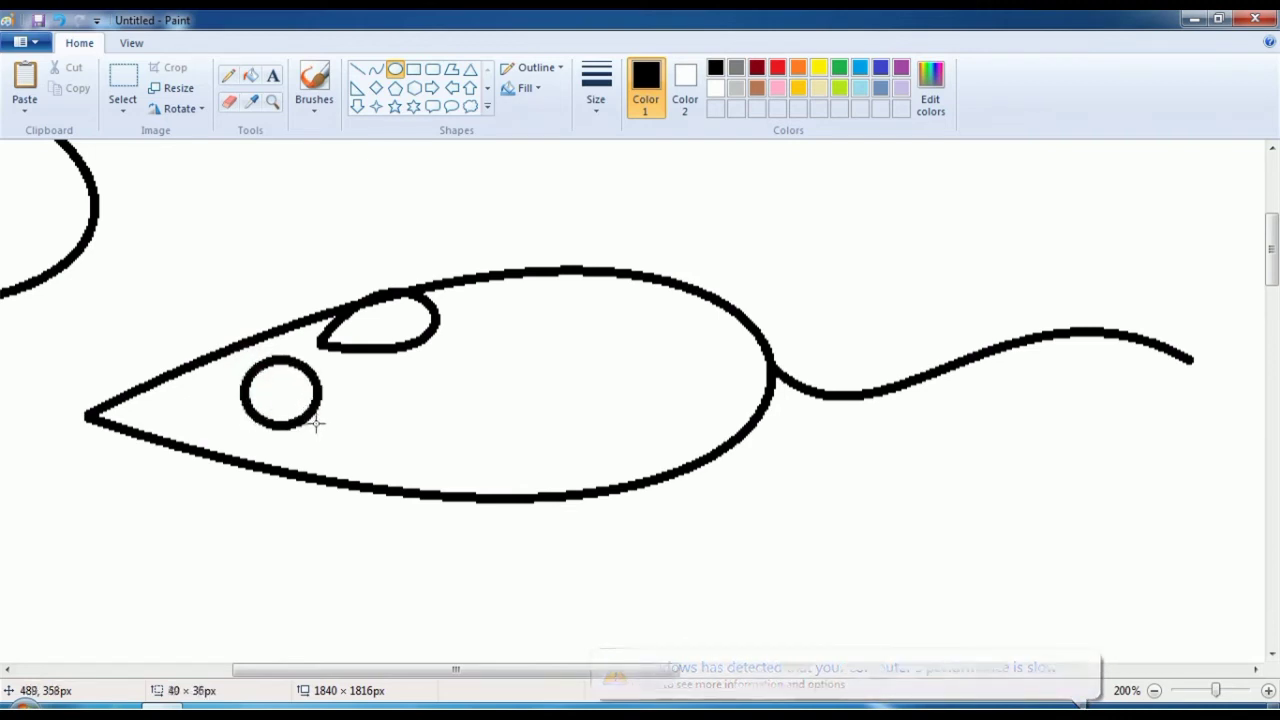
{"action": "left_click", "coordinate": [396, 74]}
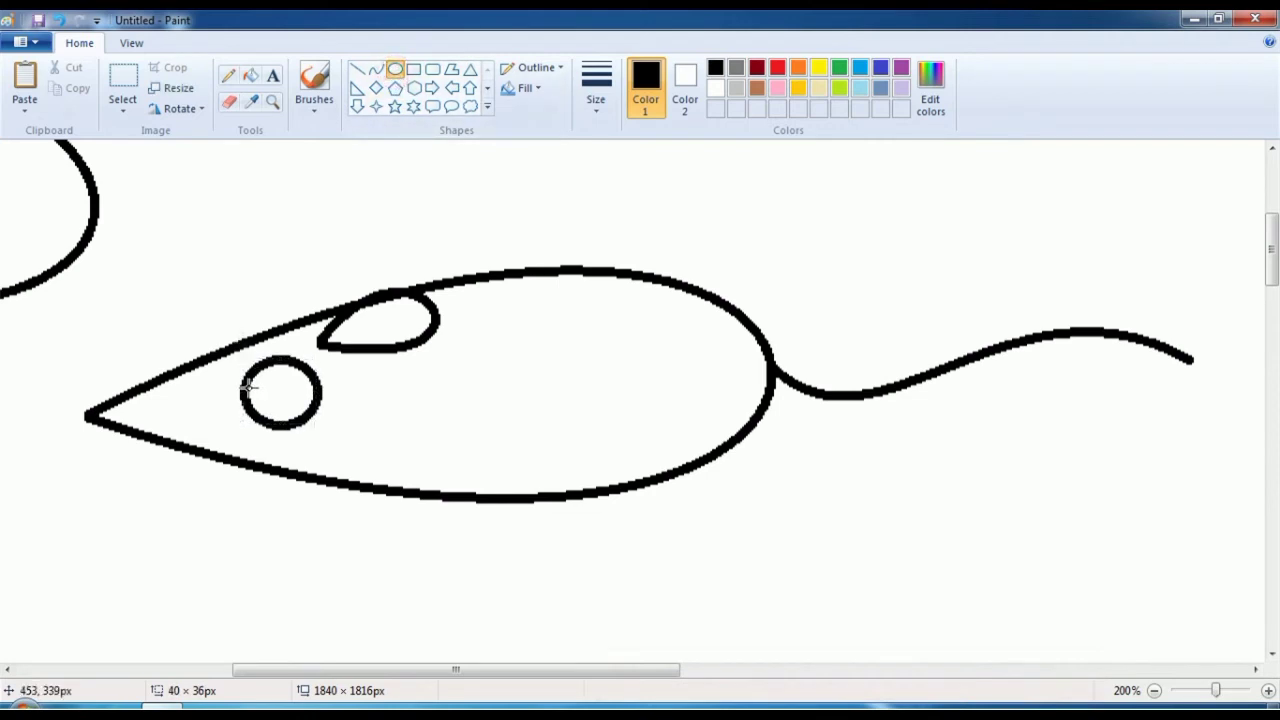
{"action": "left_click_drag", "start_coordinate": [247, 386], "coordinate": [296, 422]}
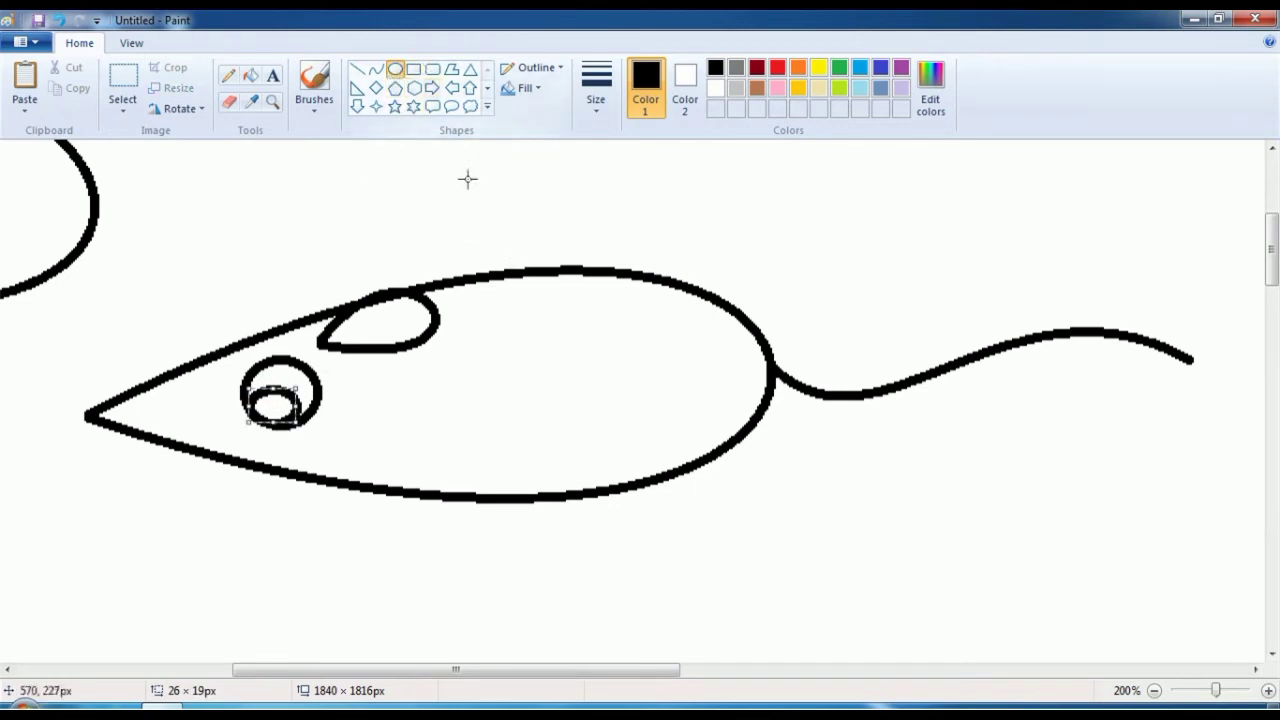
{"action": "left_click", "coordinate": [406, 163]}
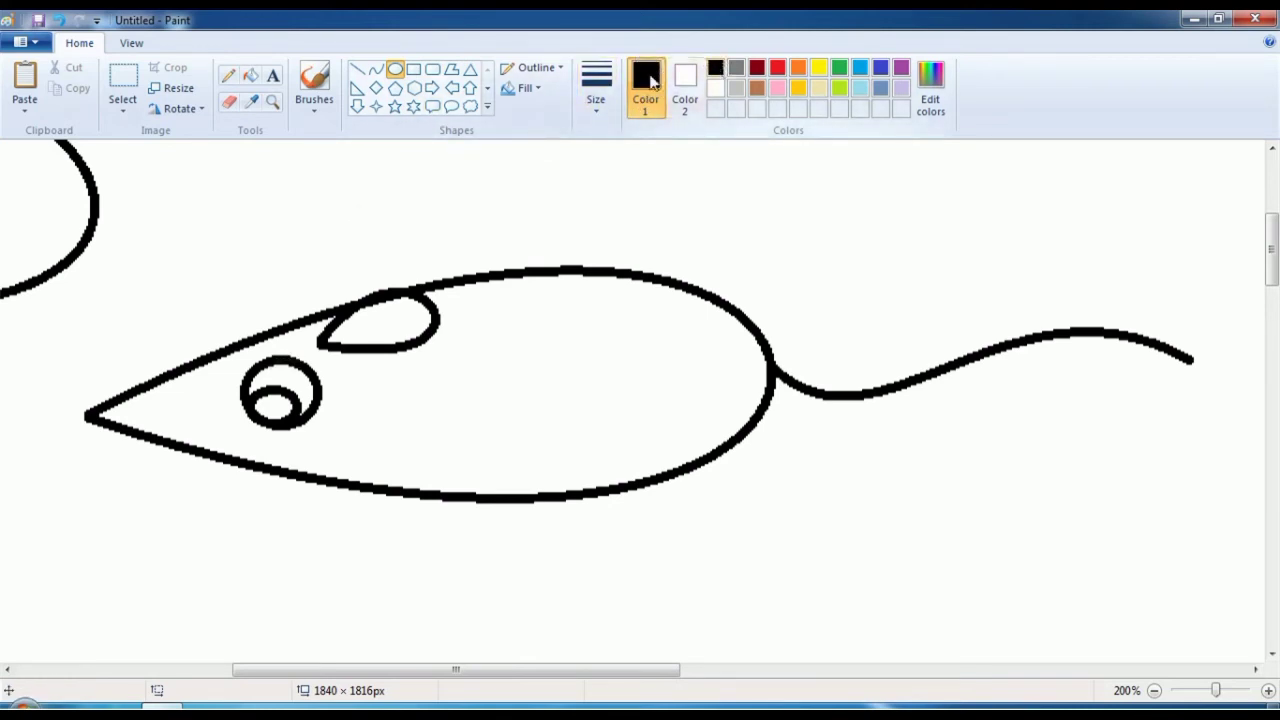
- Fill the pupil with black and the mouse's body with light gray, leaving the ear and the rest of the eye white
{"action": "left_click", "coordinate": [250, 77]}
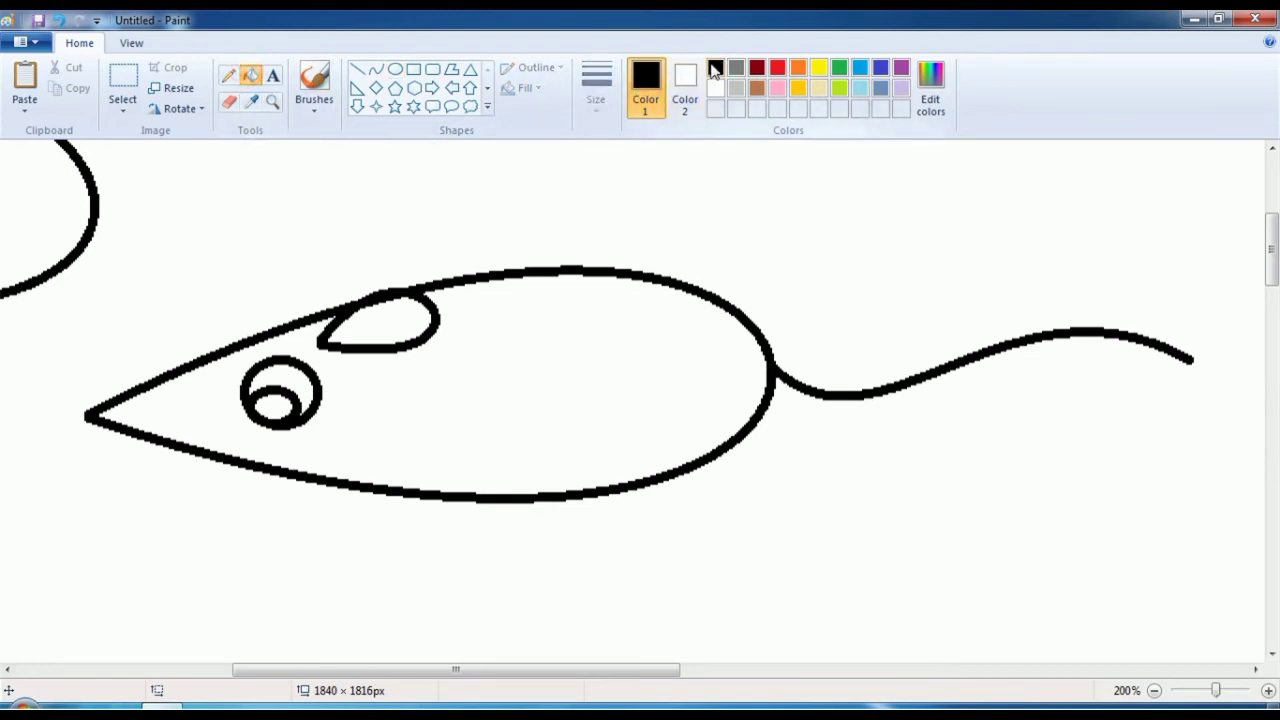
{"action": "left_click", "coordinate": [276, 409]}
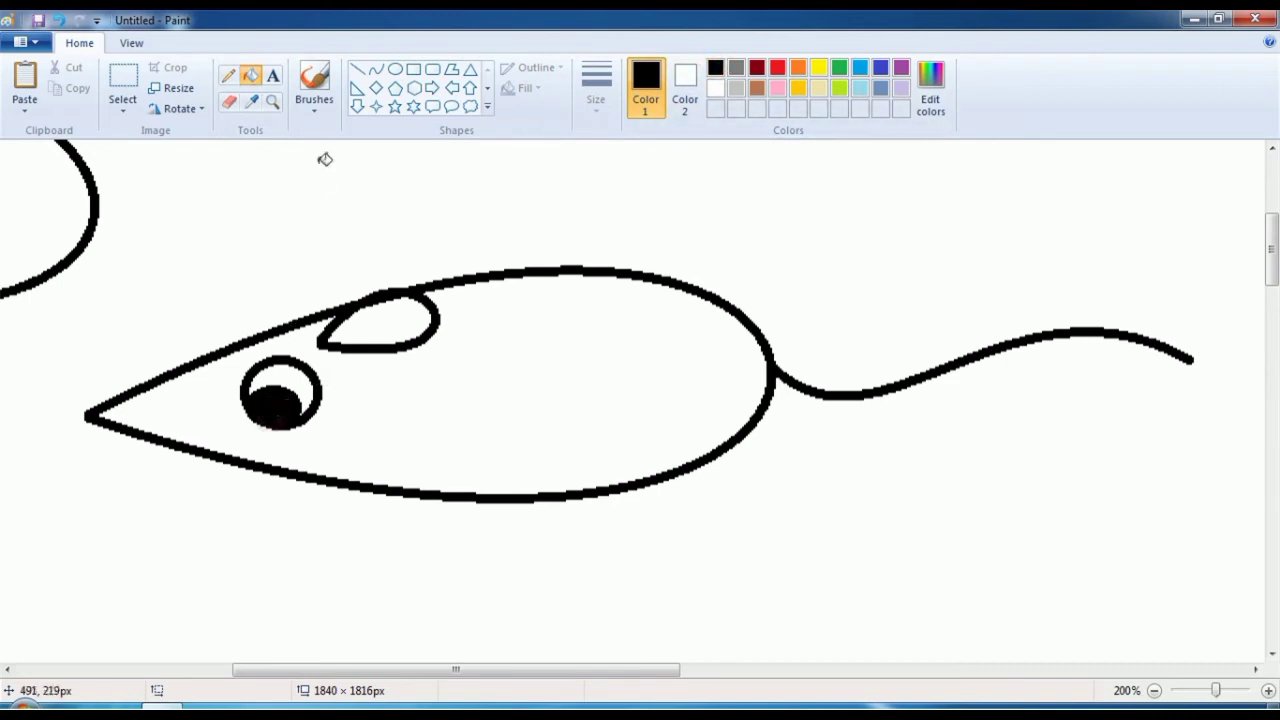
{"action": "left_click", "coordinate": [735, 88]}
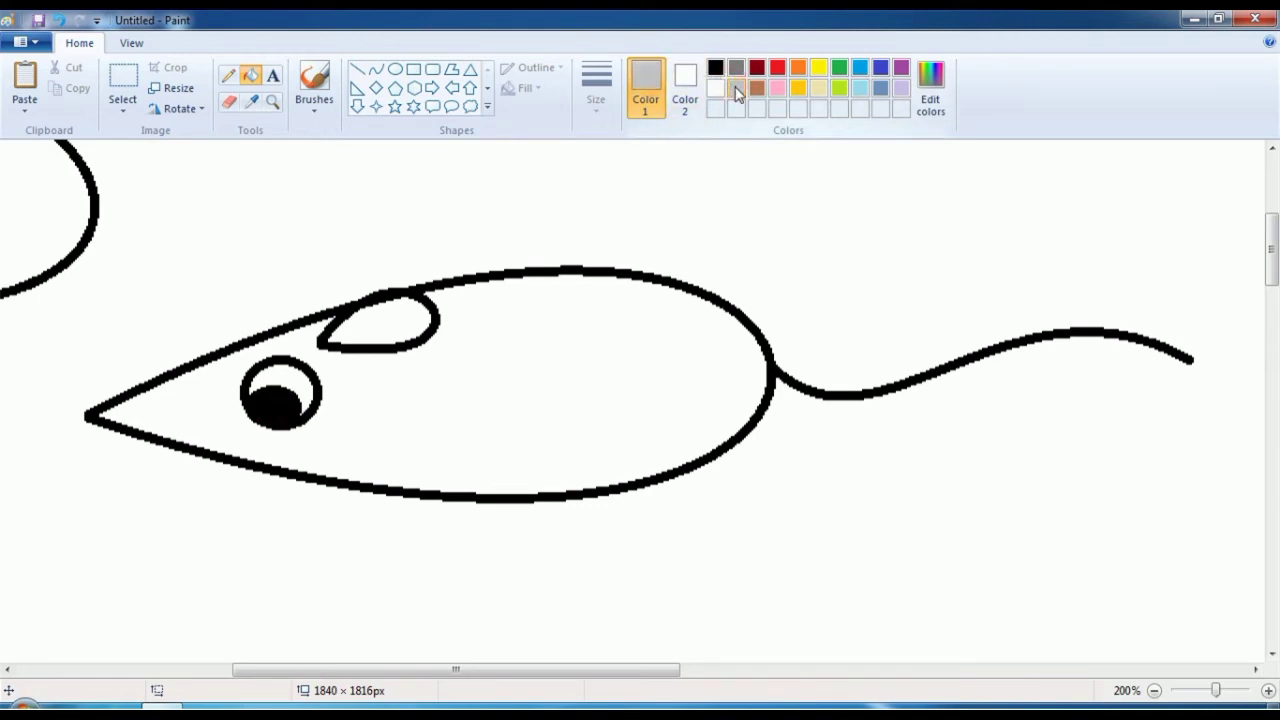
{"action": "left_click", "coordinate": [568, 368]}
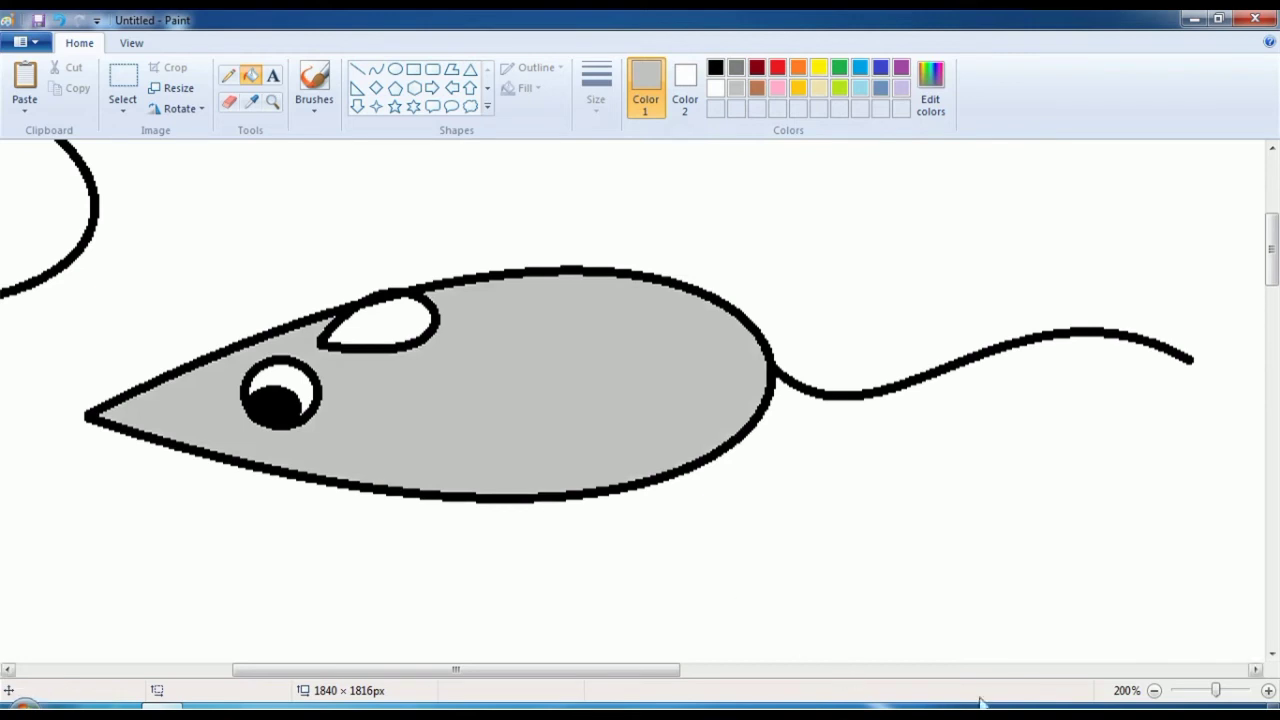
- Draw a short black mouth with the Line tool, slanting up from the body's lower edge just below the eye
{"action": "left_click", "coordinate": [1155, 690]}
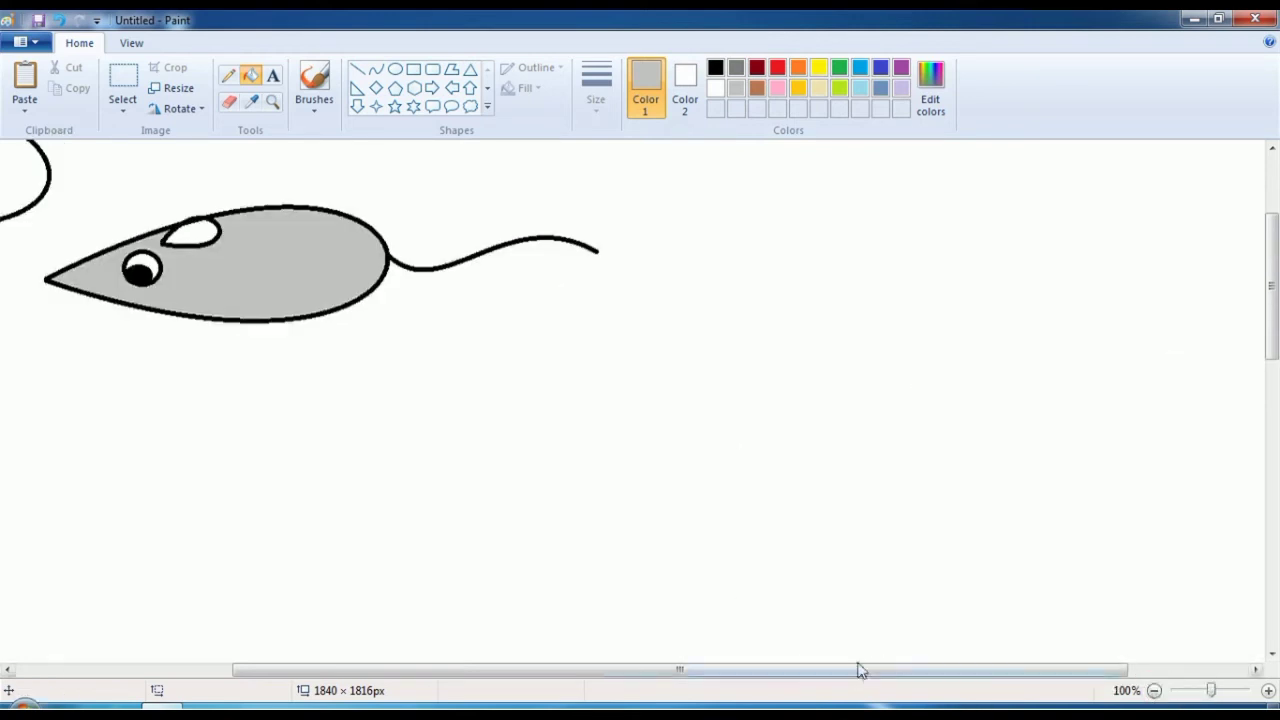
{"action": "left_click_drag", "start_coordinate": [857, 667], "coordinate": [729, 665]}
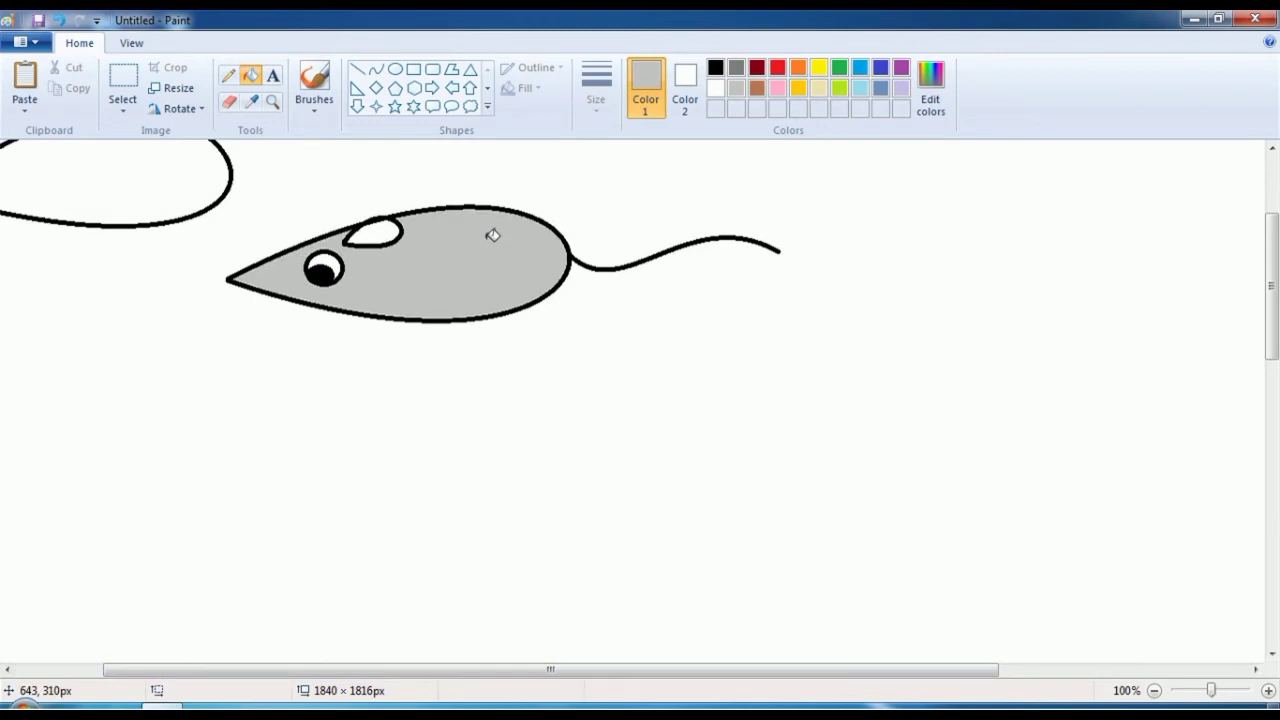
{"action": "left_click", "coordinate": [357, 72]}
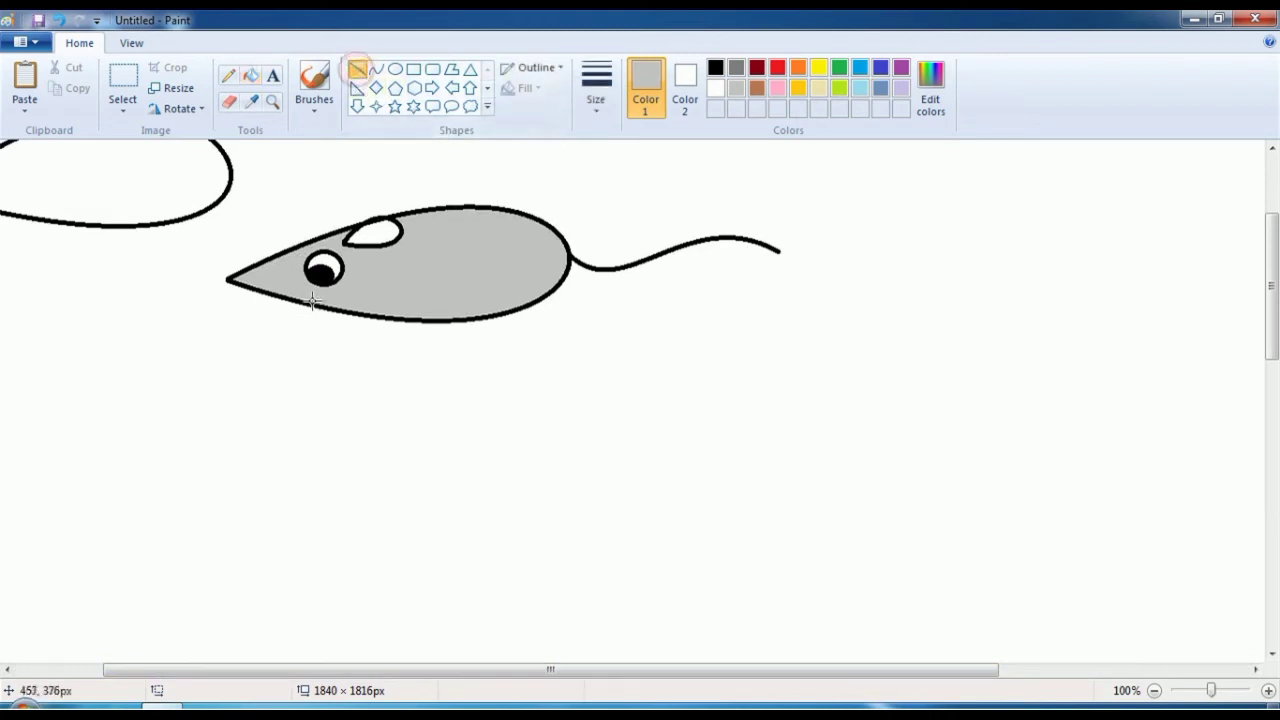
{"action": "left_click_drag", "start_coordinate": [310, 304], "coordinate": [338, 290]}
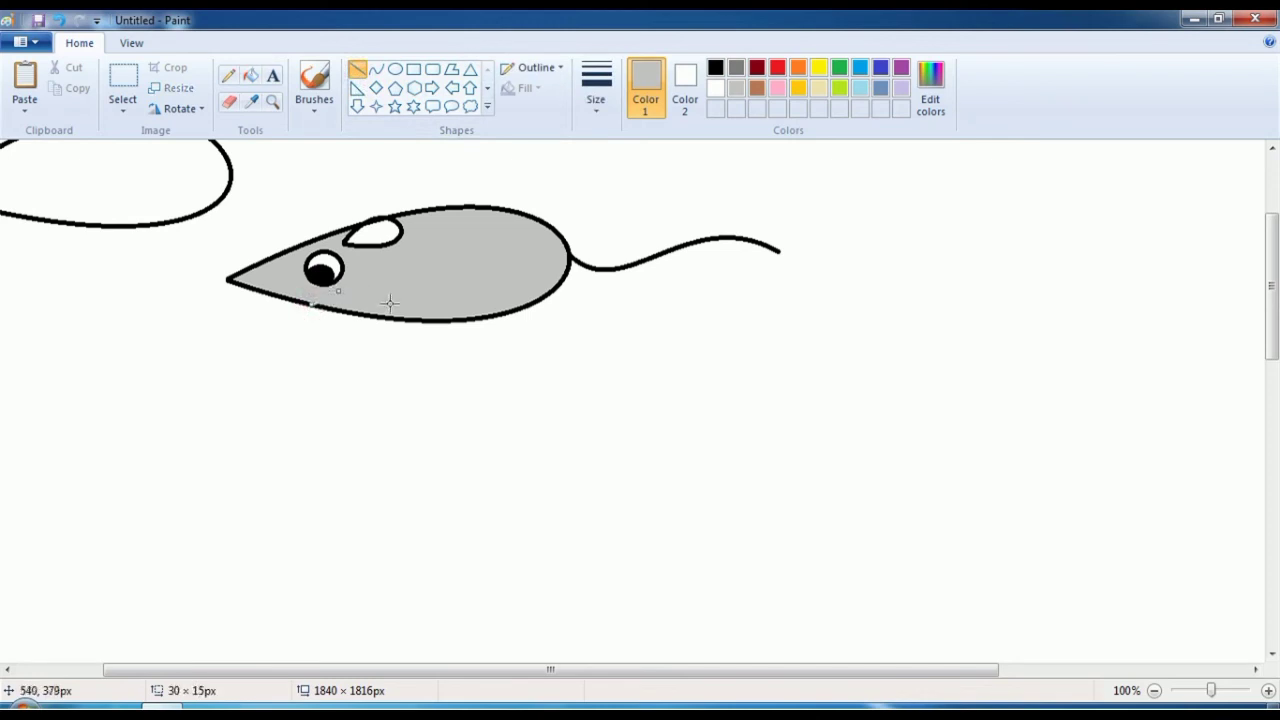
{"action": "key", "text": "ctrl+z"}
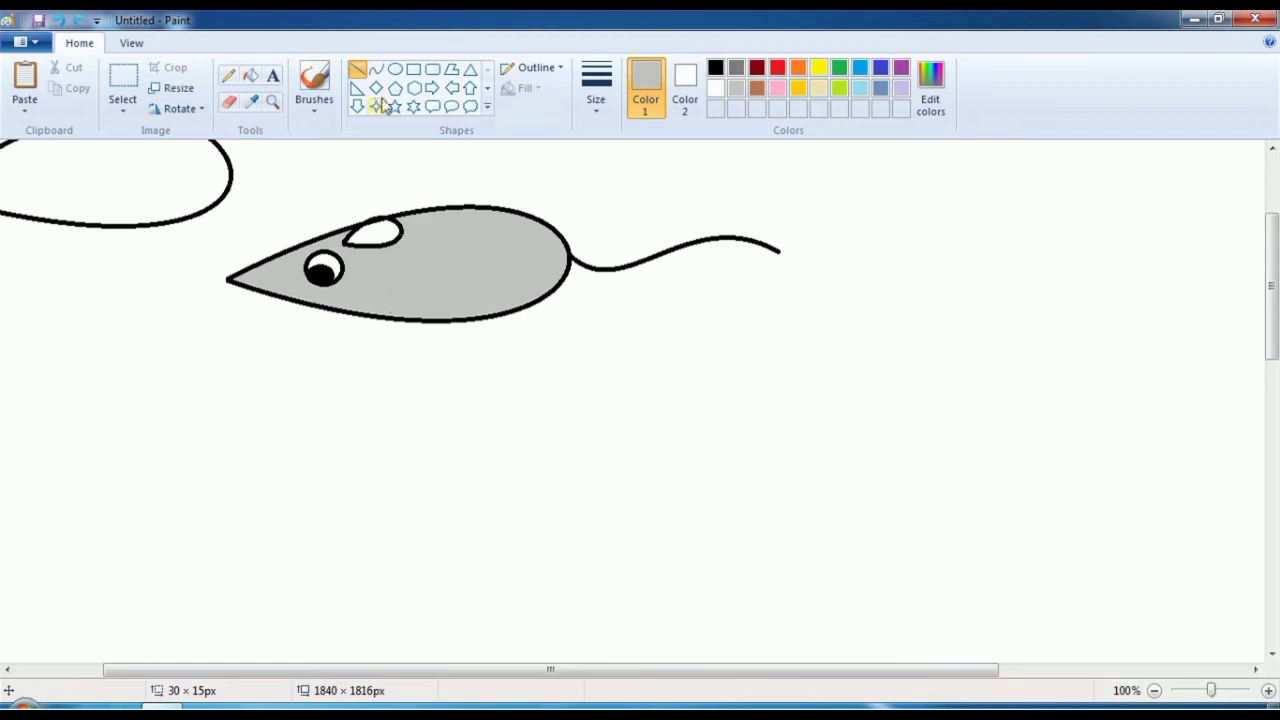
{"action": "left_click", "coordinate": [716, 67]}
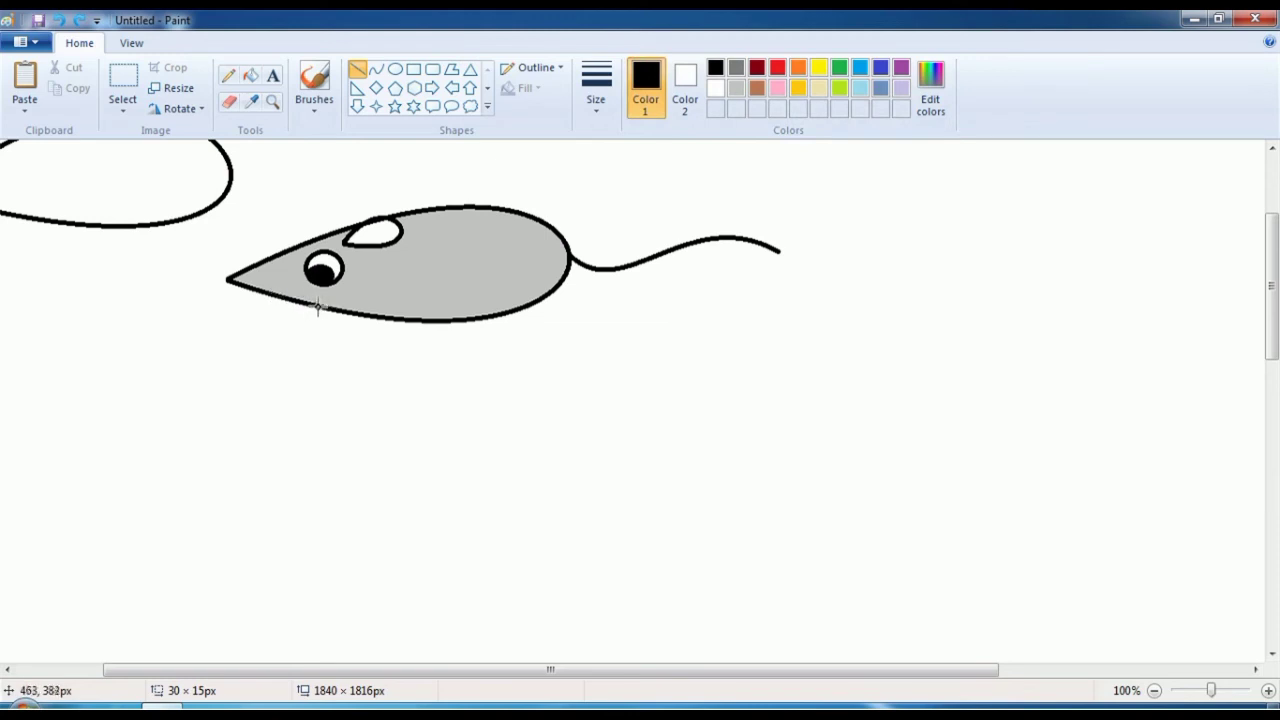
{"action": "left_click_drag", "start_coordinate": [318, 306], "coordinate": [340, 295]}
{"action": "left_click", "coordinate": [559, 323]}
- Draw two black straight whiskers on the snout: one about 20 × 47 px crossing the upper edge, and a shorter slanted one between it and the eye
{"action": "left_click_drag", "start_coordinate": [264, 272], "coordinate": [281, 230]}
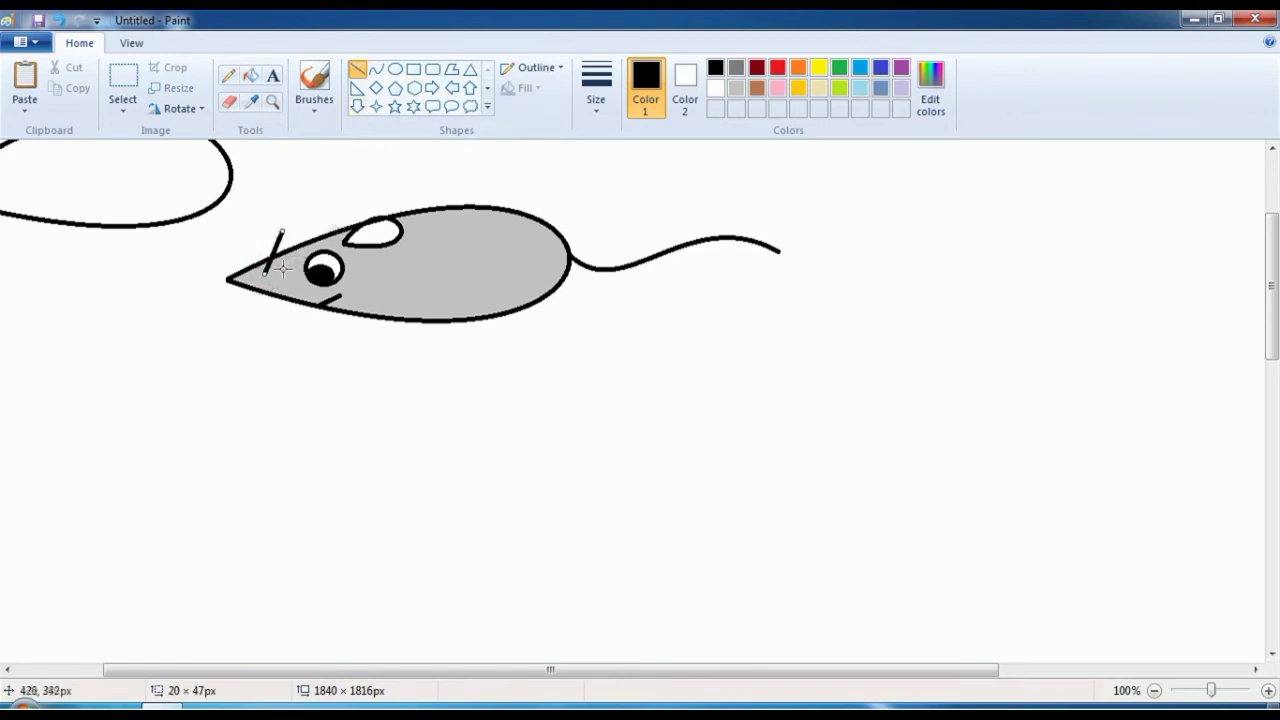
{"action": "left_click", "coordinate": [357, 69]}
{"action": "left_click_drag", "start_coordinate": [274, 278], "coordinate": [294, 257]}
{"action": "left_click", "coordinate": [415, 379]}
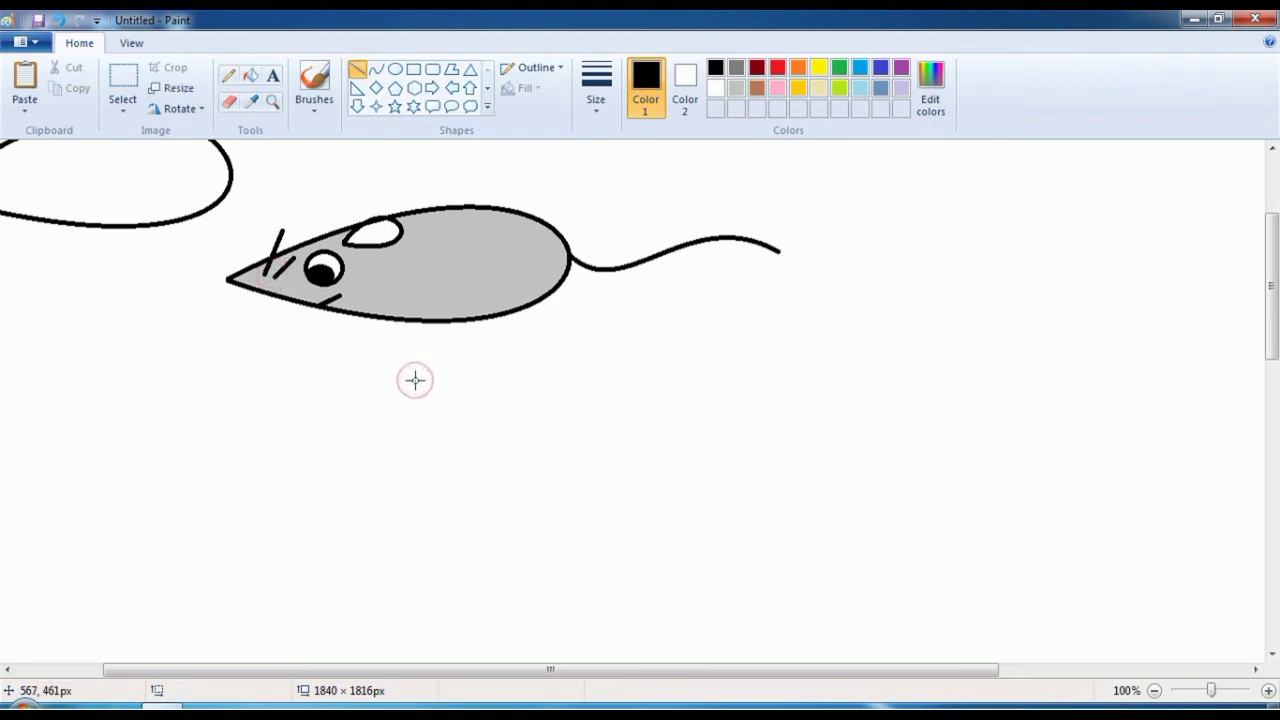